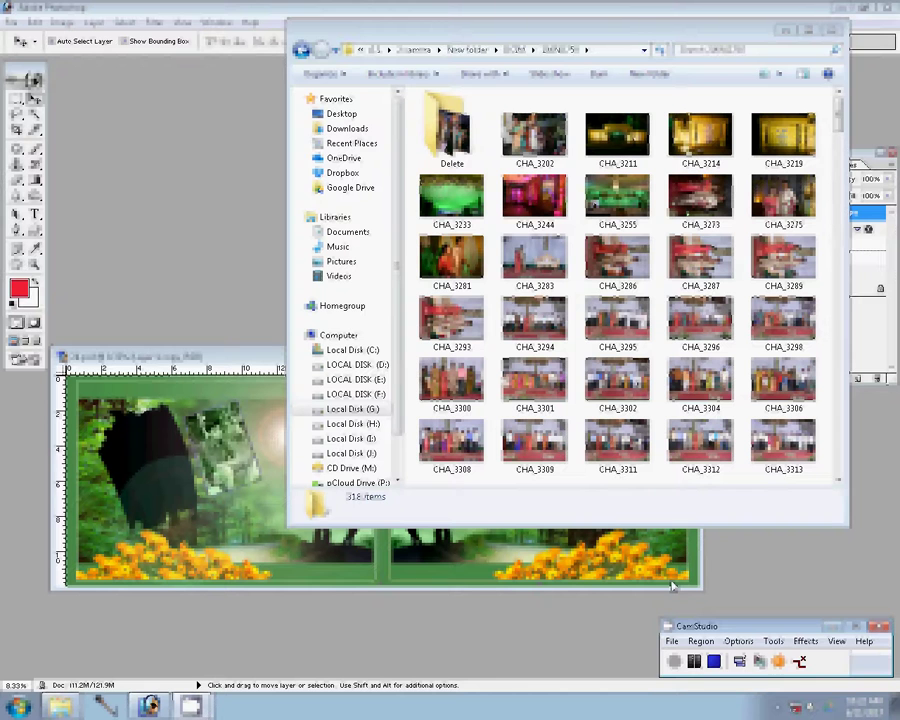
Open the CHA_3202 photo from the 106ND750 folder in Photoshop
left_click(534, 135)
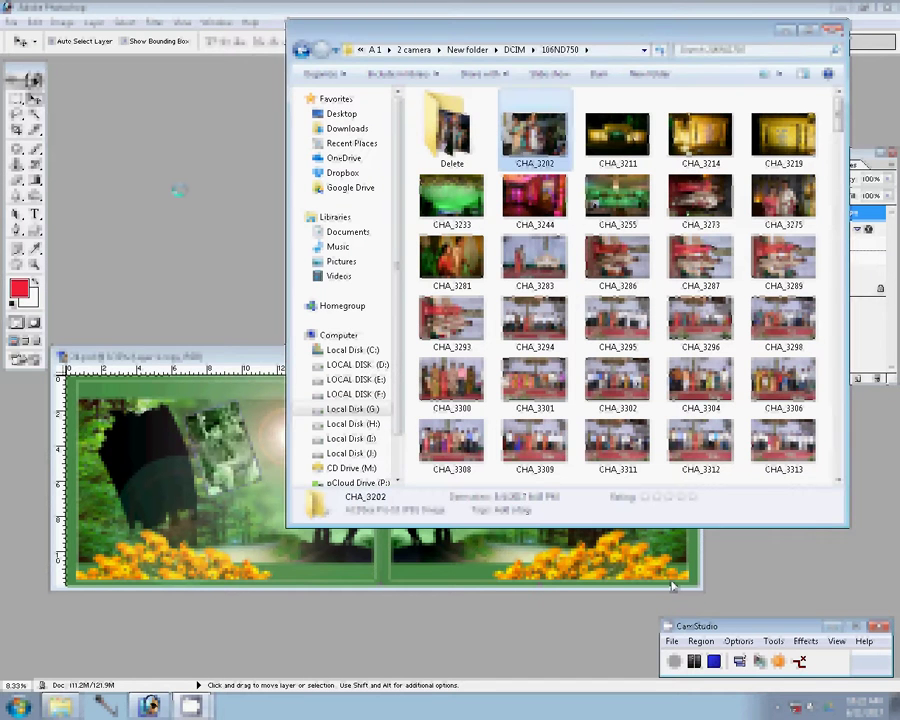
left_click(673, 586)
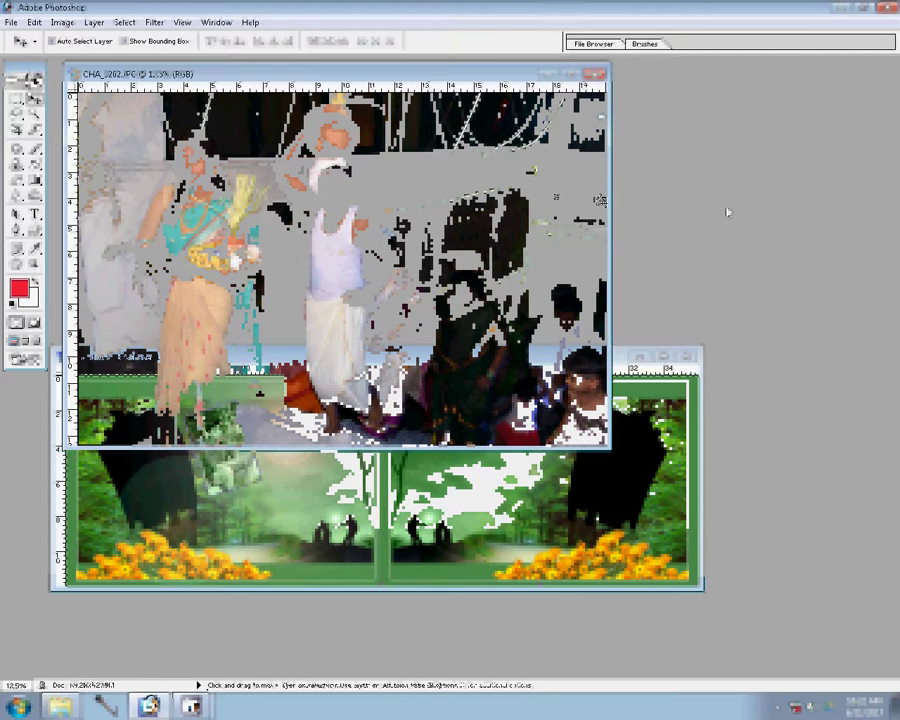
Resize the CHA_3202 photo by running Action 1 and setting its Image Size width
key("F7")
left_click(810, 165)
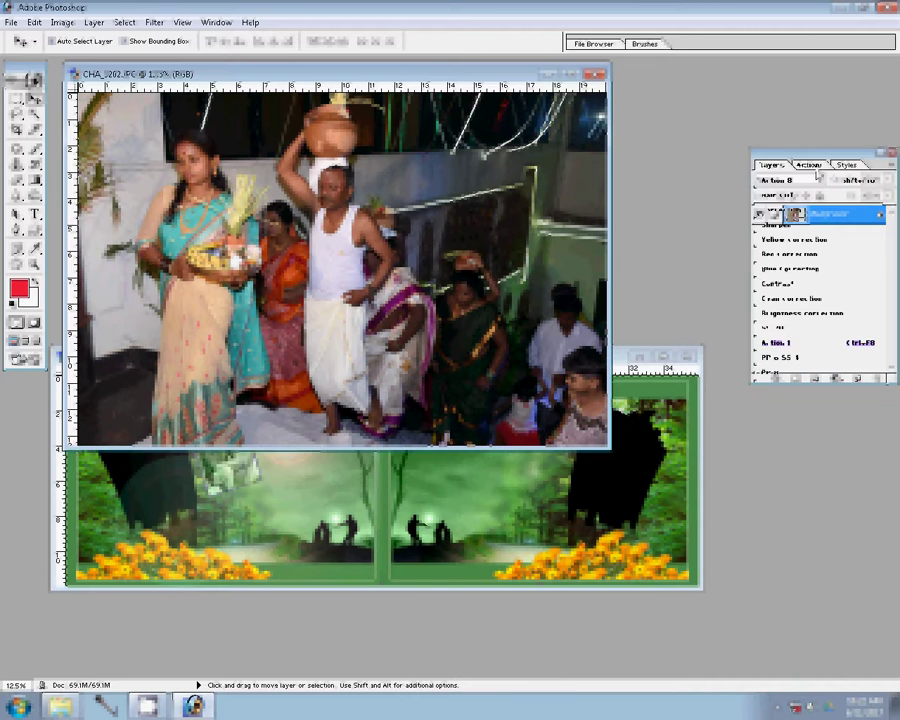
left_click(822, 180)
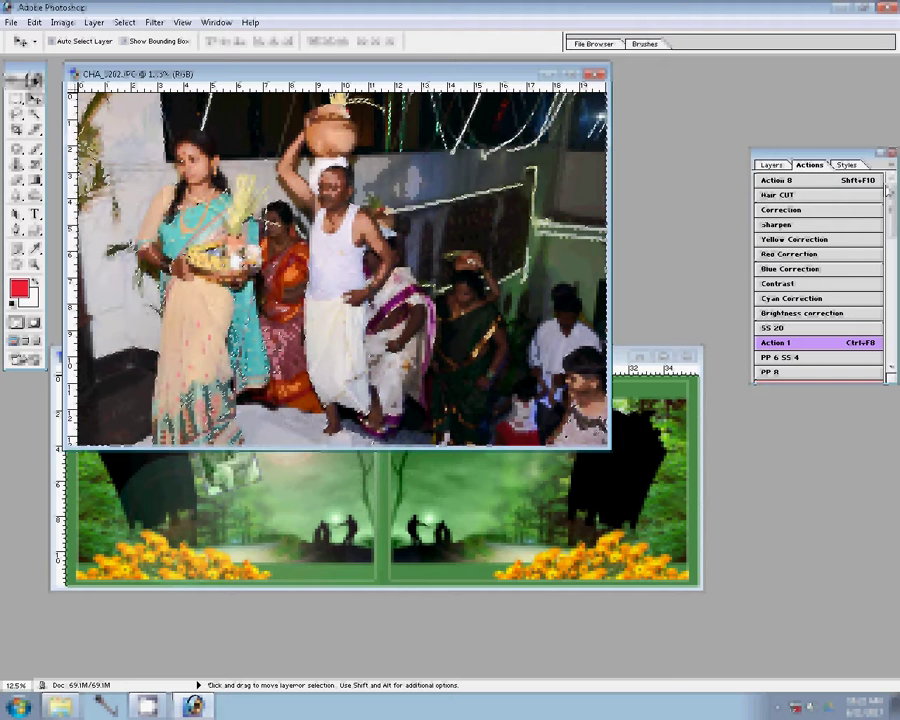
key("ctrl+alt+i")
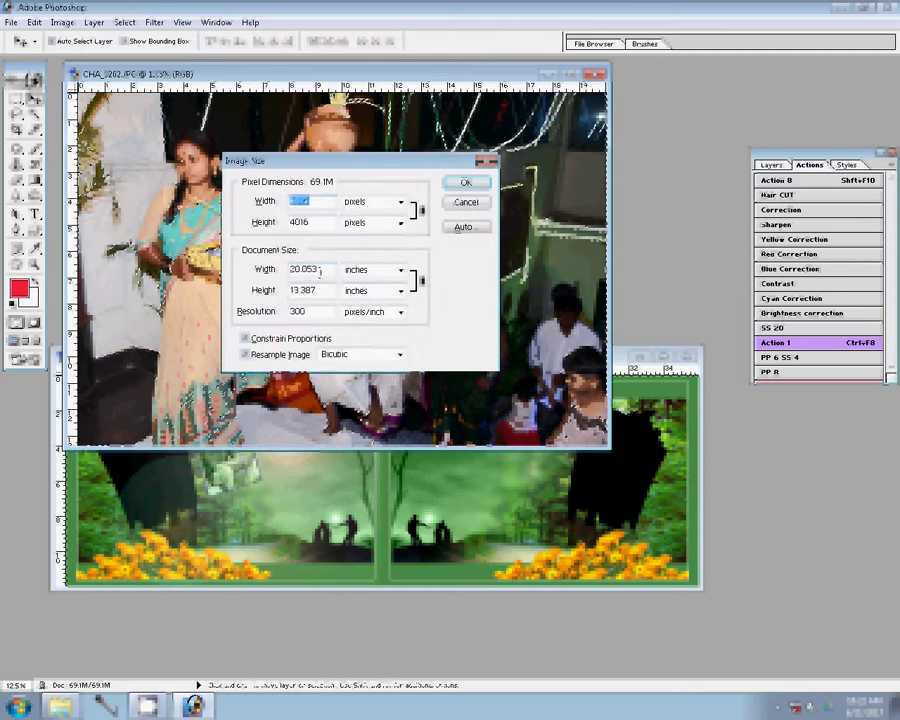
double_click(318, 270)
left_click(465, 182)
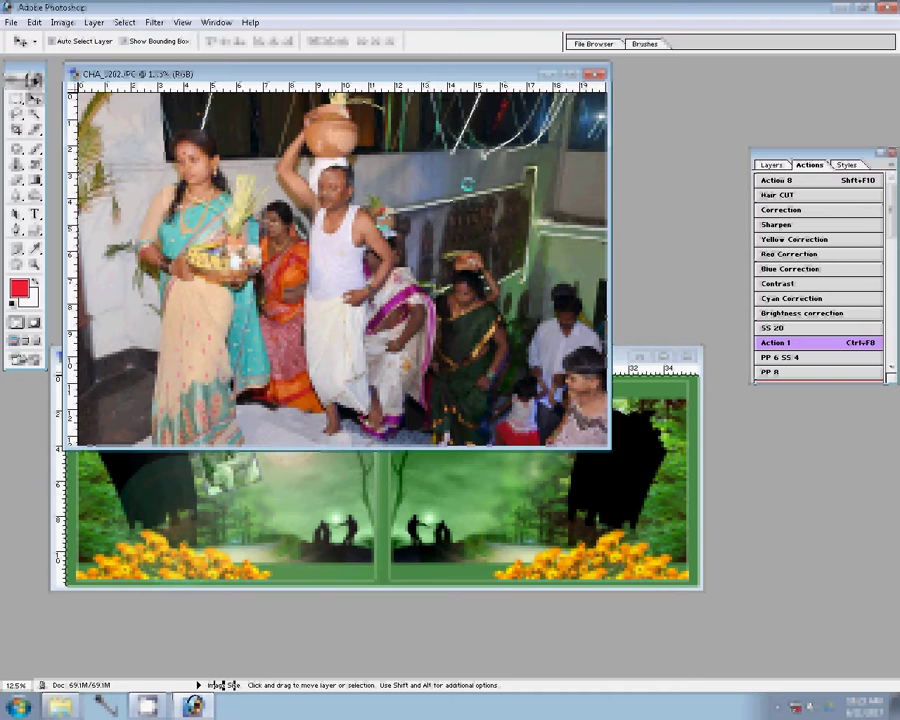
Copy the photo to the top-left of the 26.psd spread and close the JPEG unsaved
key("ctrl+Tab")
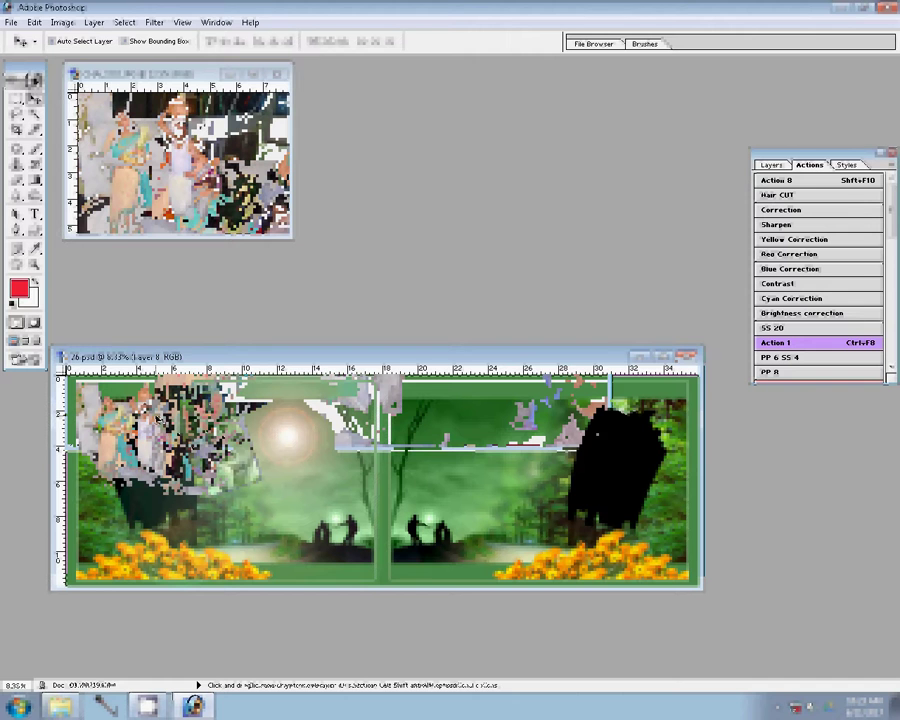
key("ctrl+Tab")
key("ctrl+w")
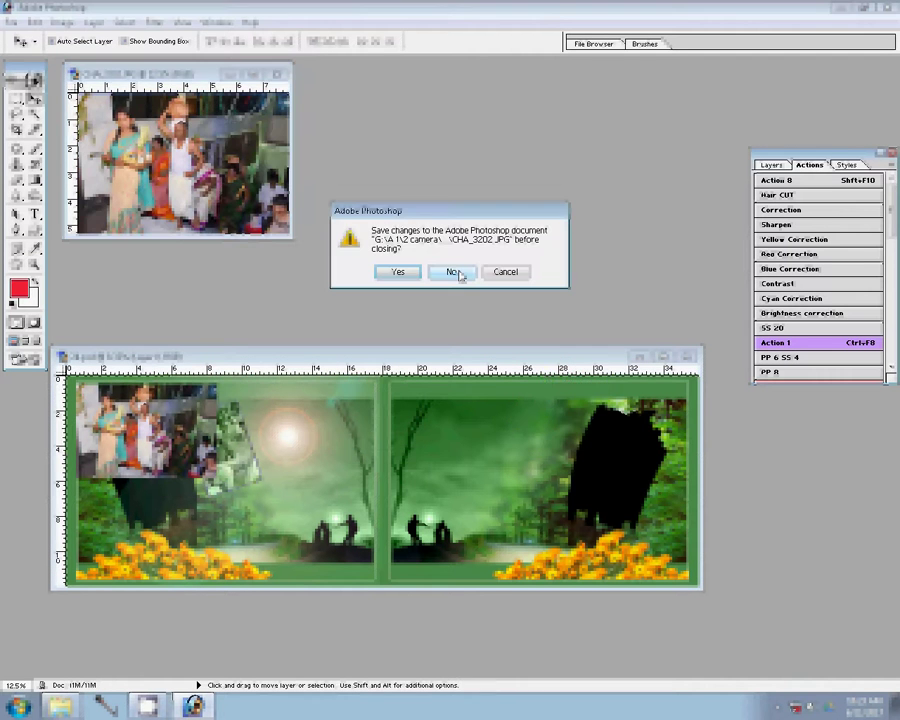
left_click(455, 272)
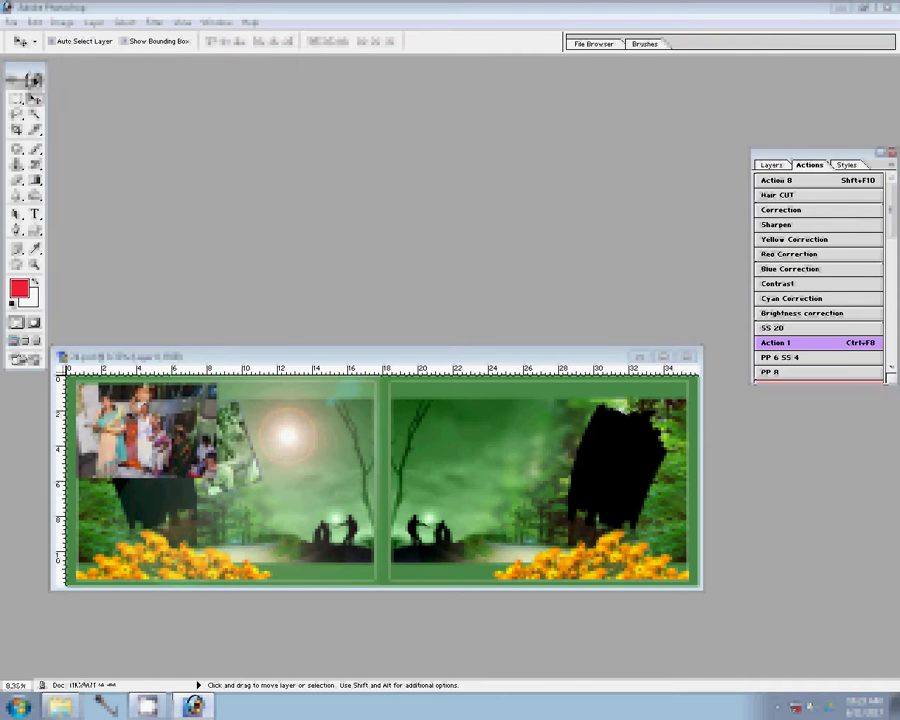
Move the used CHA_3202 photo into the Delete folder
key("alt+Tab")
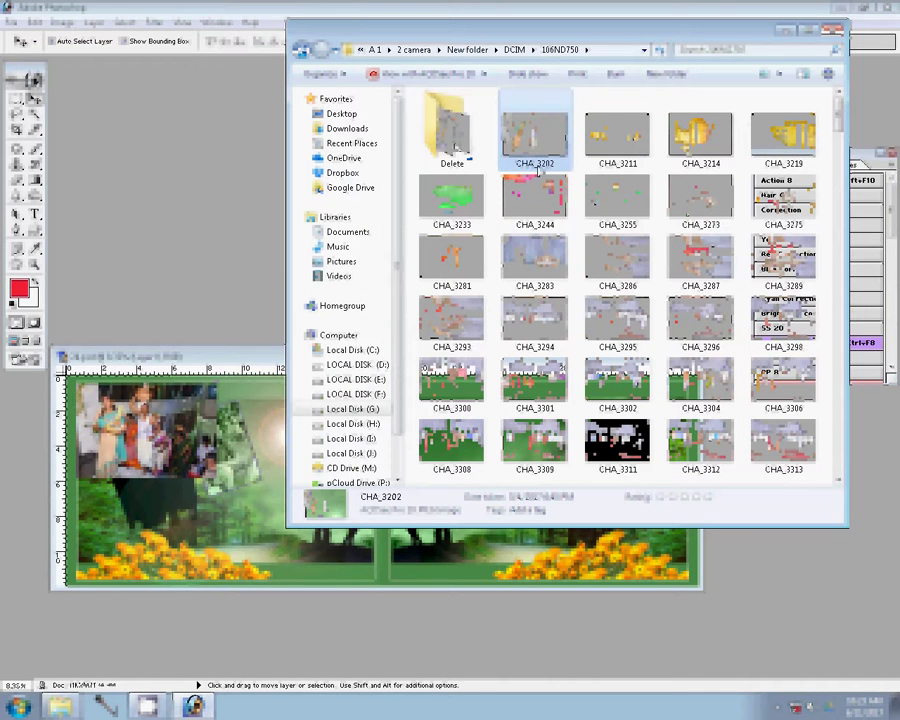
left_click_drag(538, 172, 455, 155)
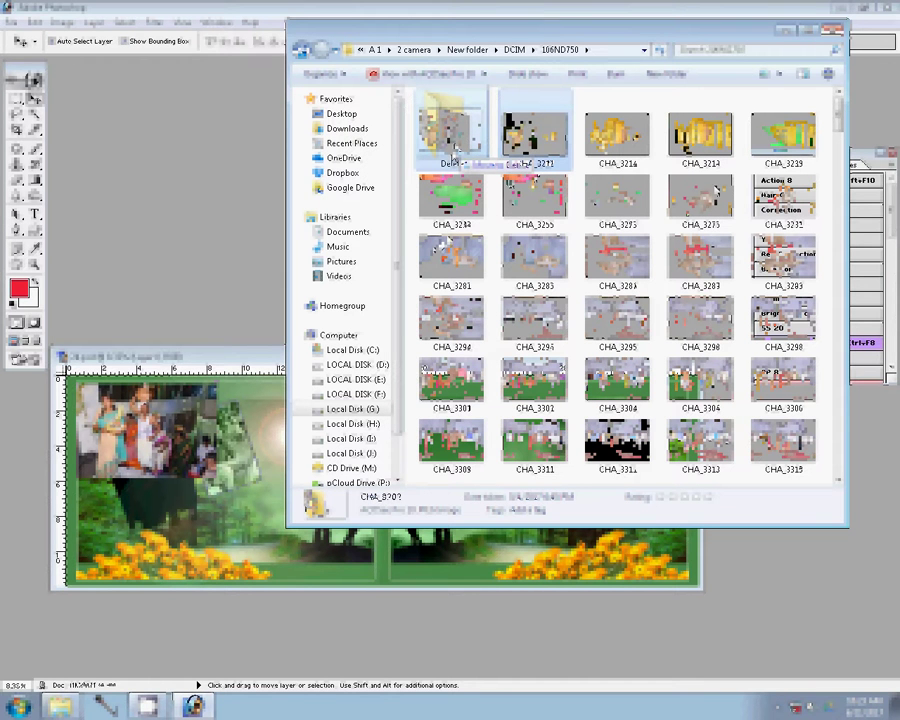
left_click_drag(455, 155, 455, 155)
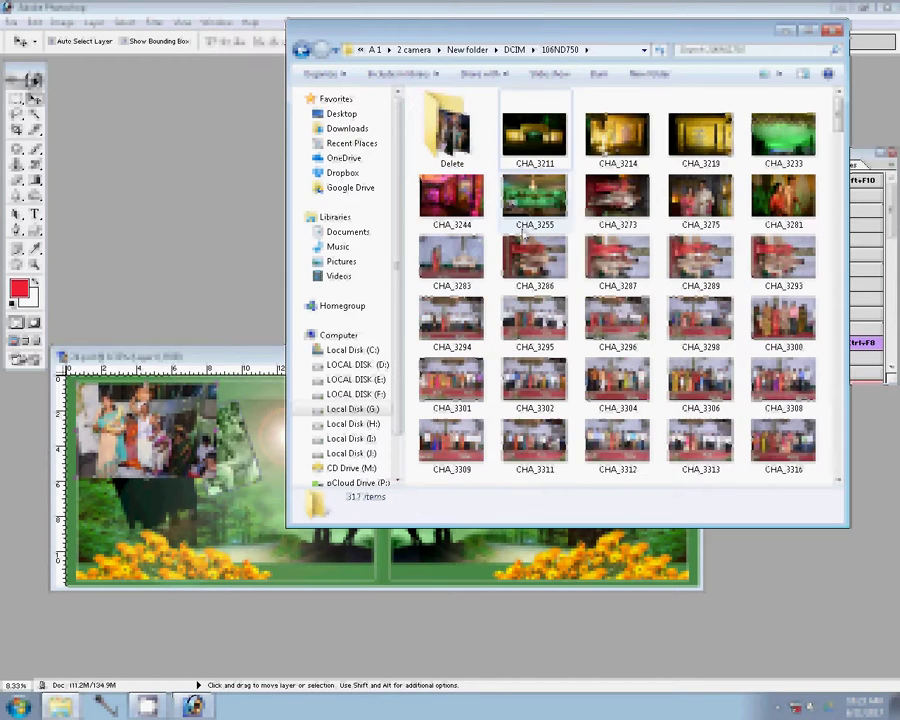
Select the six photos CHA_3211 through CHA_3255 and drag them into Photoshop
left_click(516, 138)
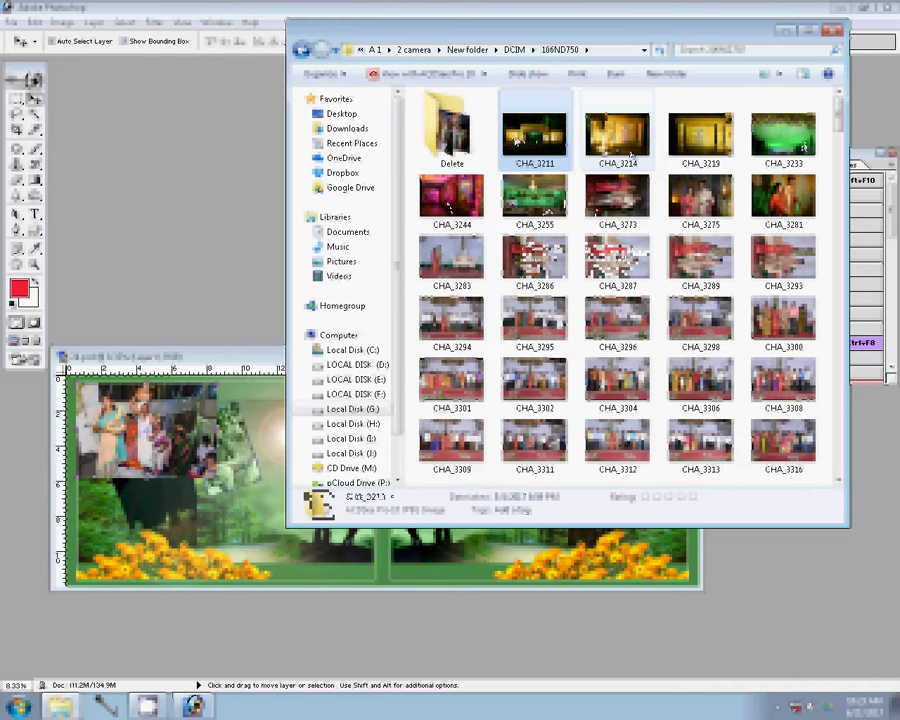
left_click(507, 203, "shift")
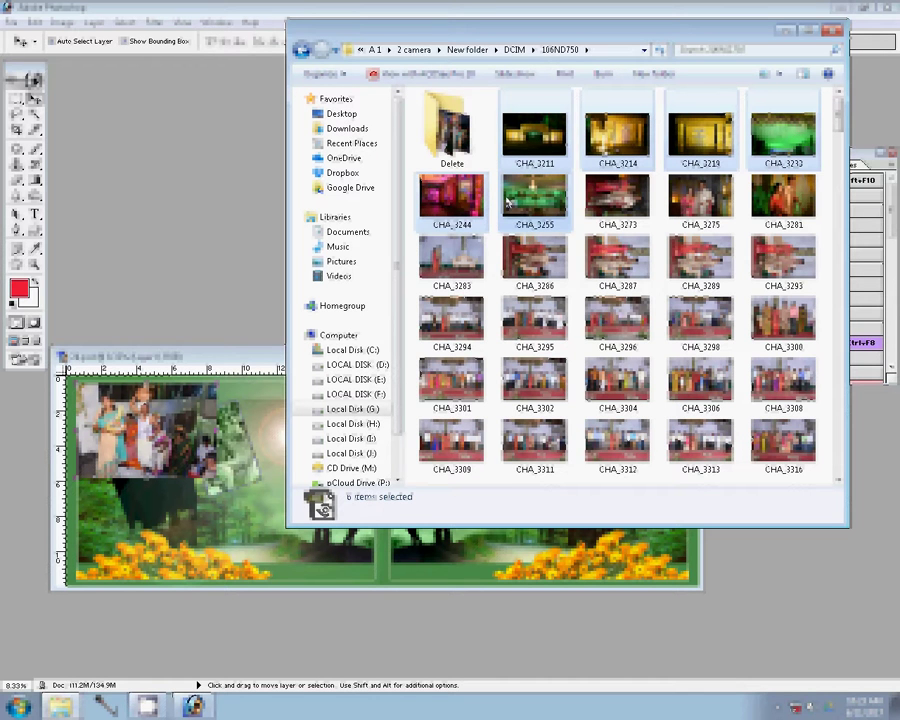
mouse_move(527, 136)
left_mouse_down()
mouse_move(190, 197)
mouse_move(205, 193)
mouse_move(236, 136)
left_mouse_up()
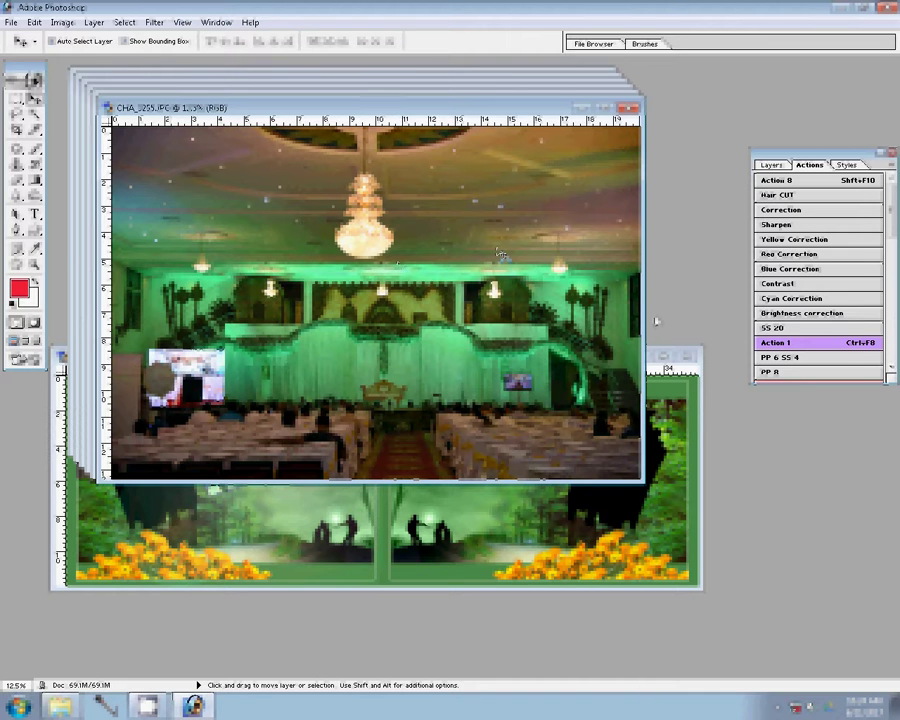
Resize the CHA_3244 photo via Image Size, then close its source without saving
left_click(62, 22)
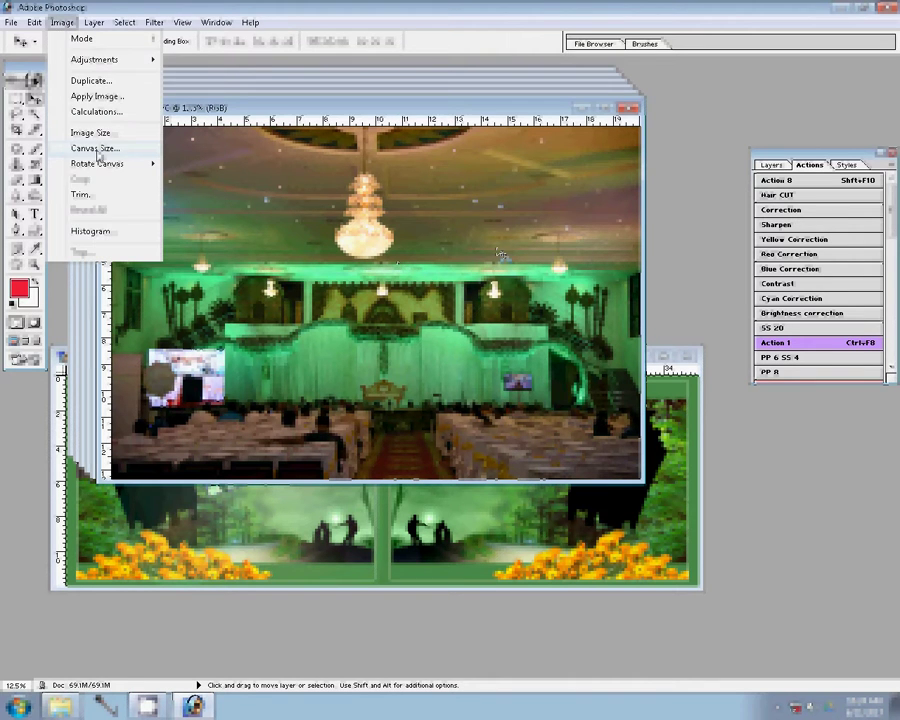
left_click(90, 132)
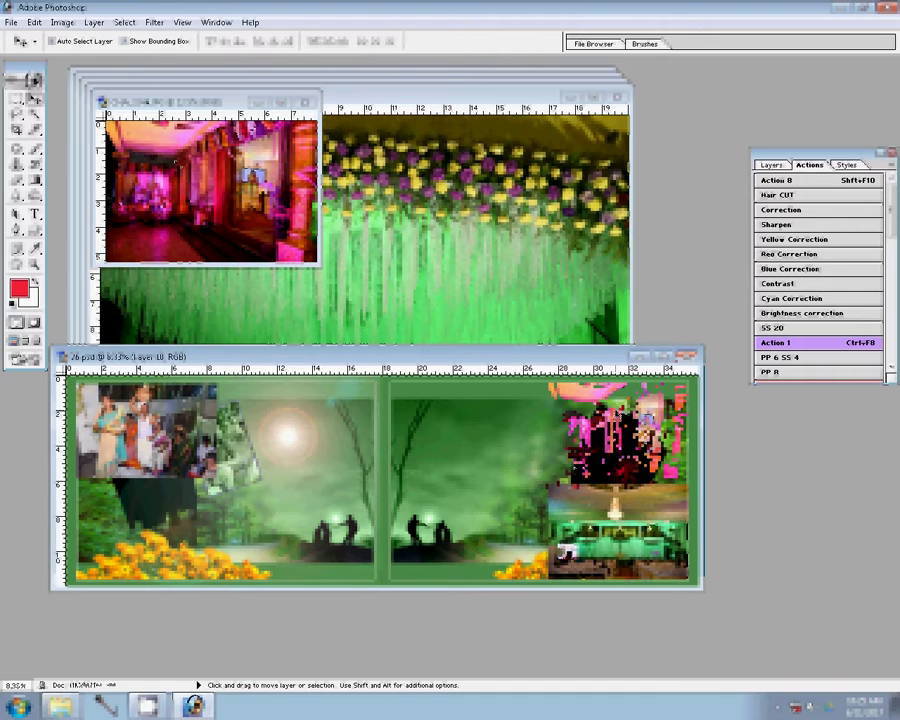
left_click(309, 102)
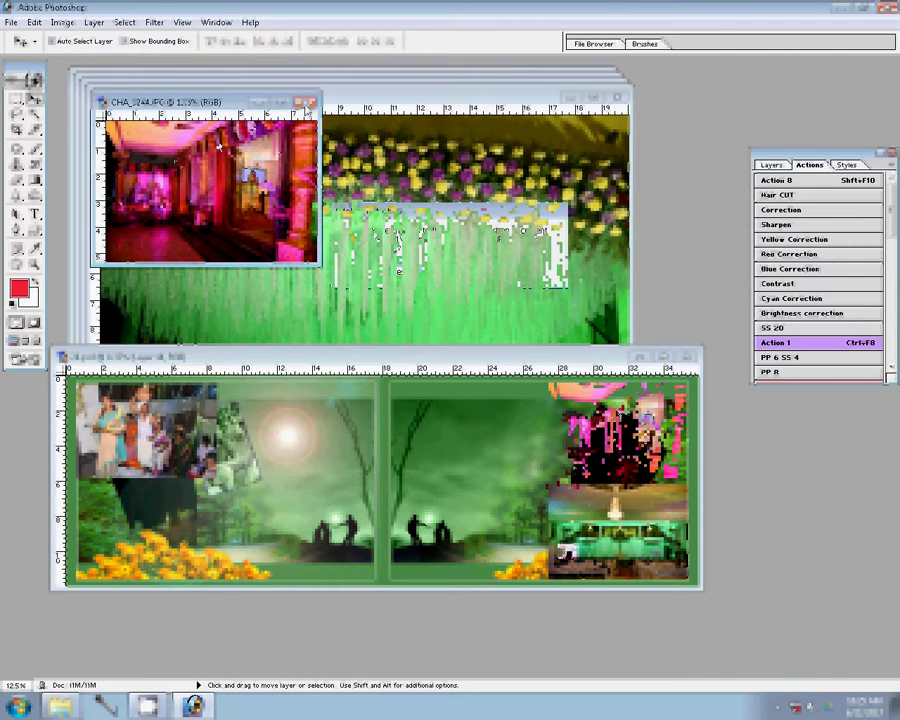
left_click(462, 274)
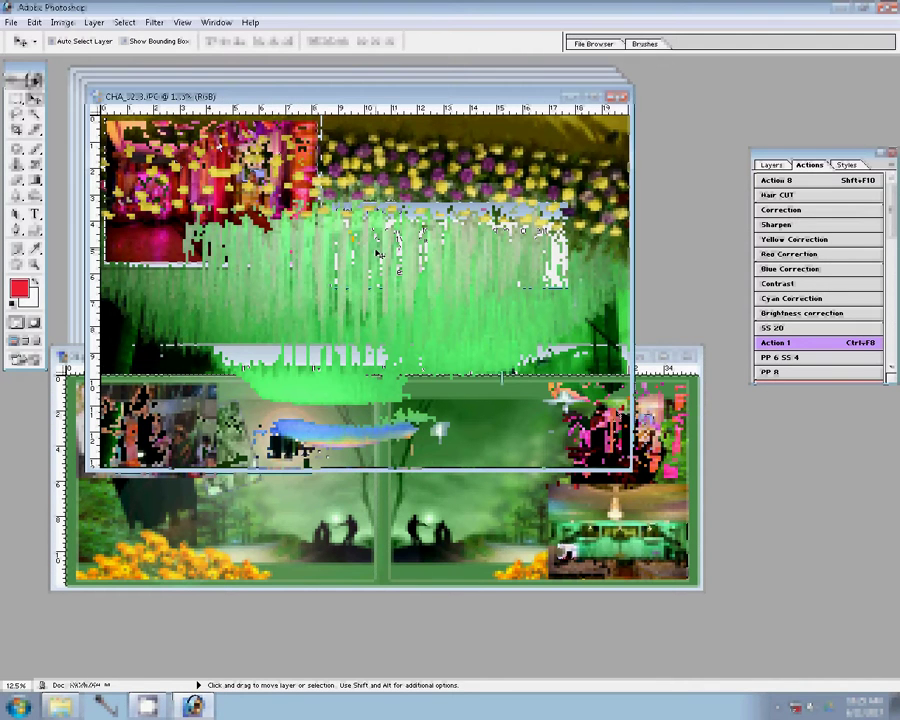
Resize the next event photo to 8 inches wide
key("alt+ctrl+i")
type("8")
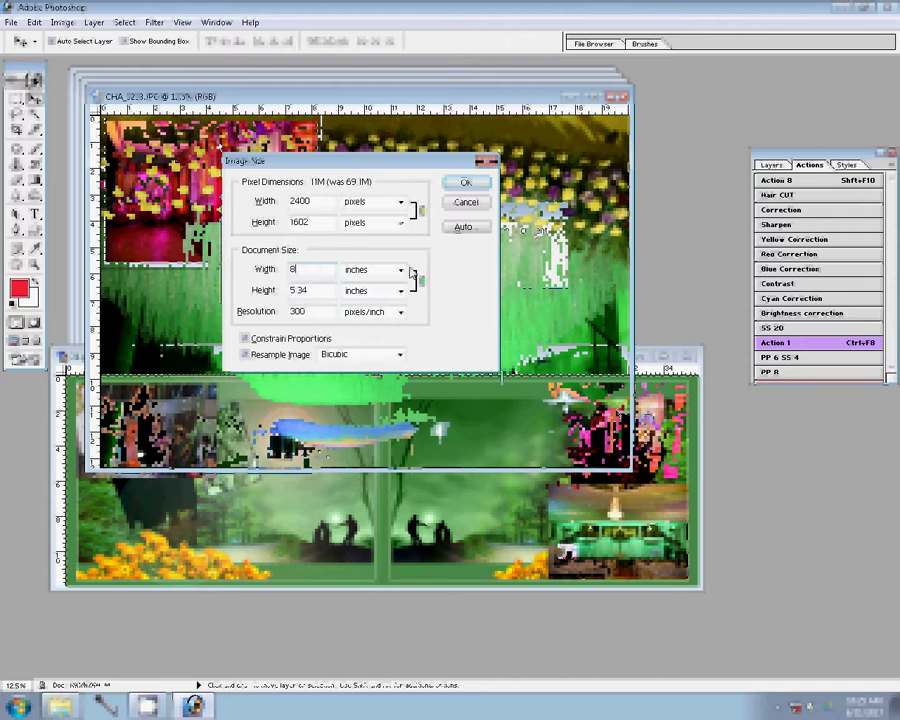
left_click(465, 182)
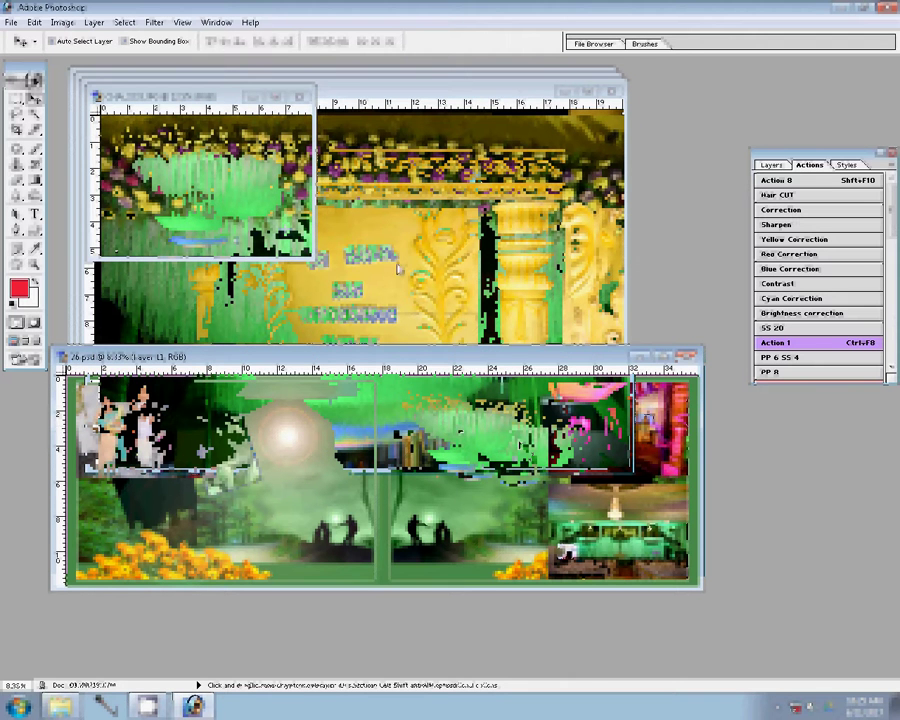
Close the small photo document without saving
left_click(398, 268)
left_click(299, 97)
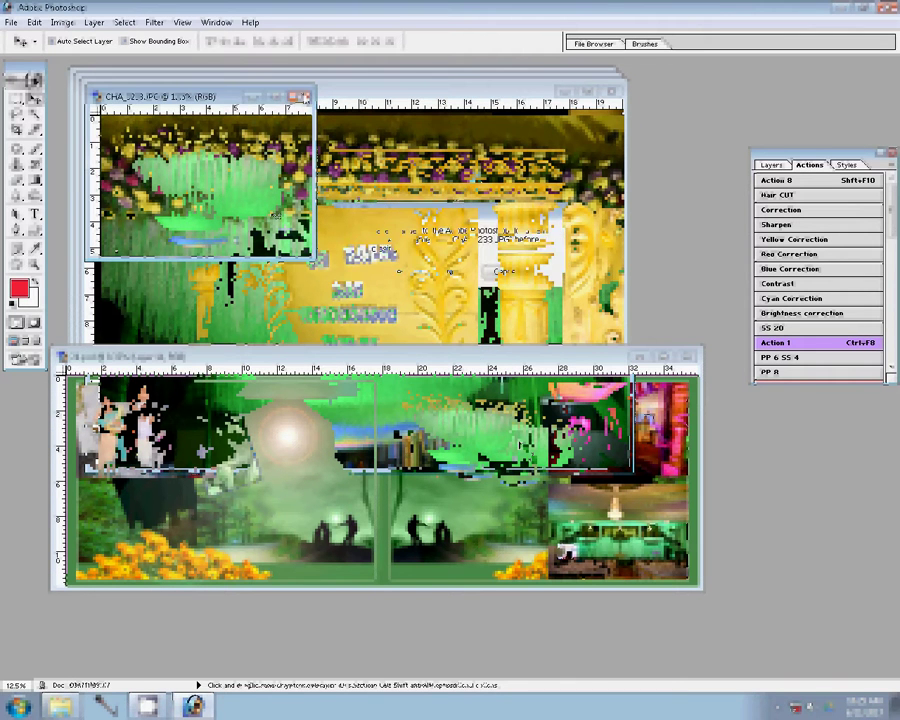
left_click(418, 270)
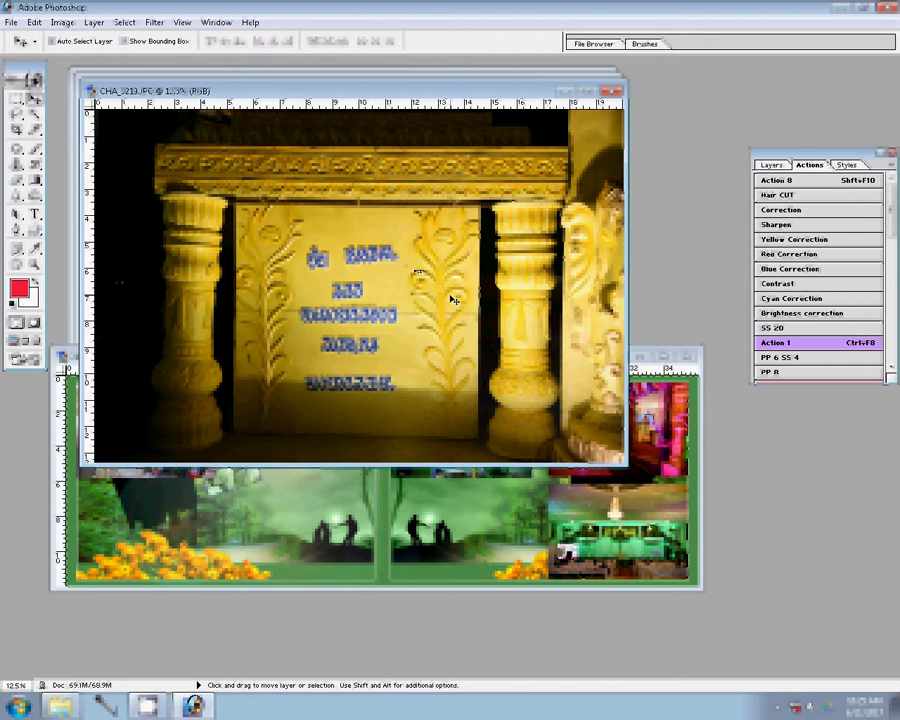
Resize the first gateway photo to 8 inches wide and close its source unsaved
key("ctrl+alt+i")
key("Tab")
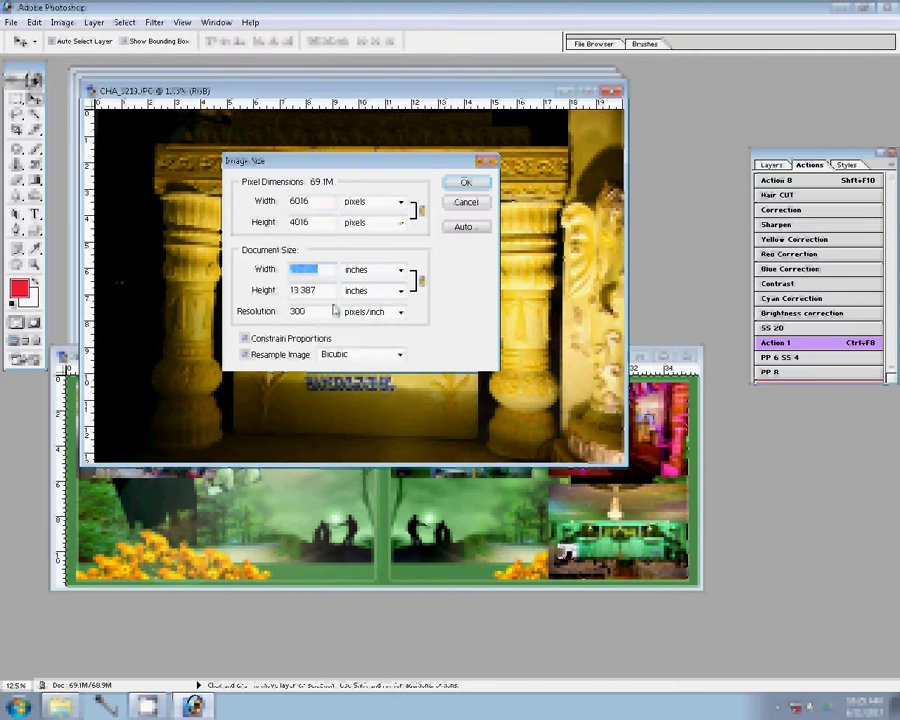
type("8")
left_click(463, 183)
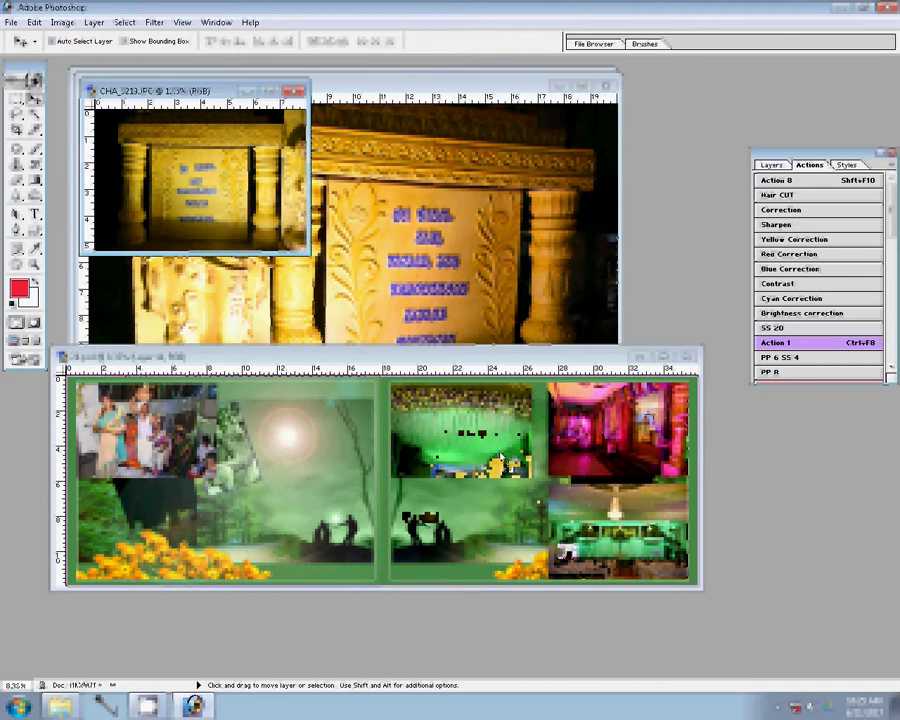
left_click(234, 226)
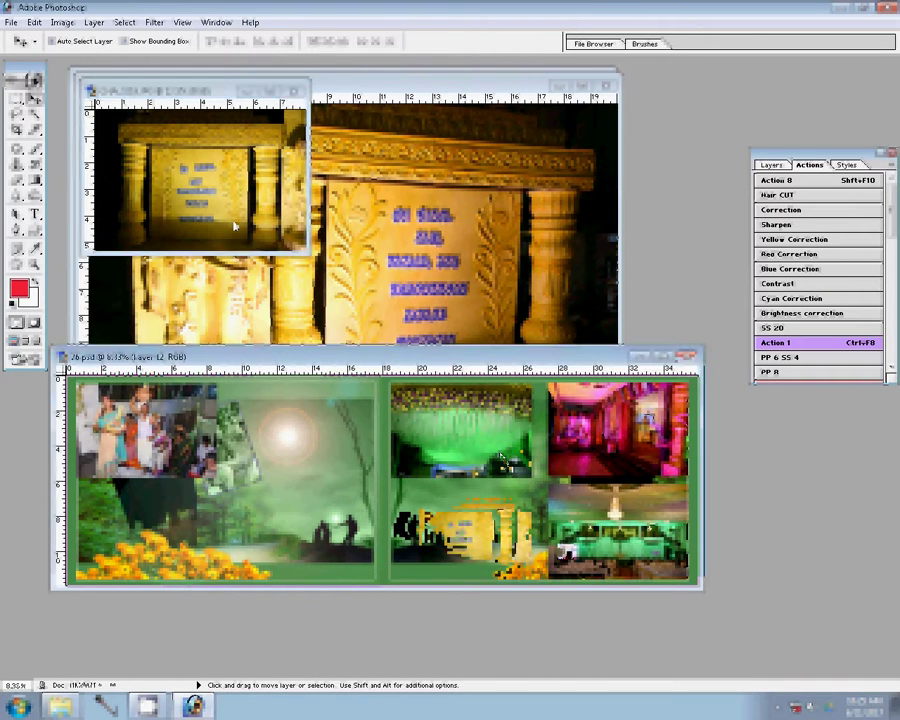
key("ctrl+w")
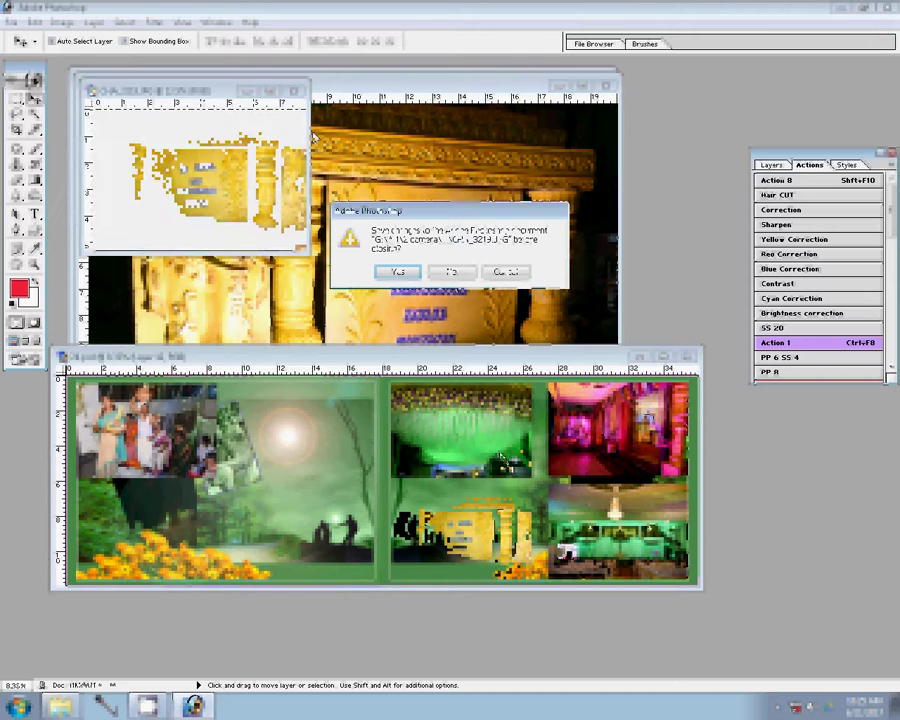
key("n")
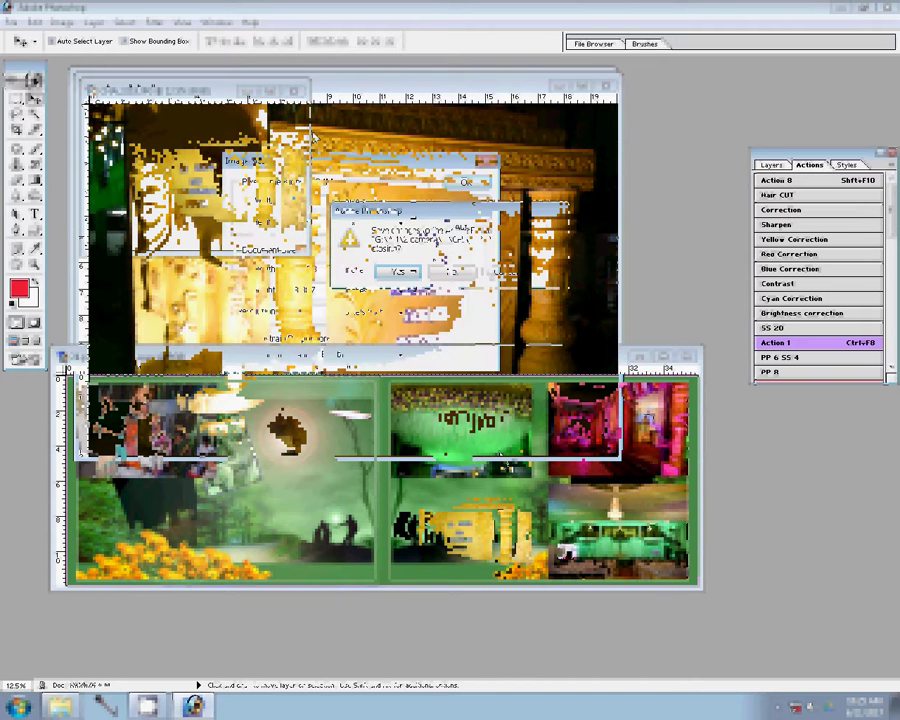
Resize the second gateway photo and place it in the right page's lower-left slot
left_click(445, 270)
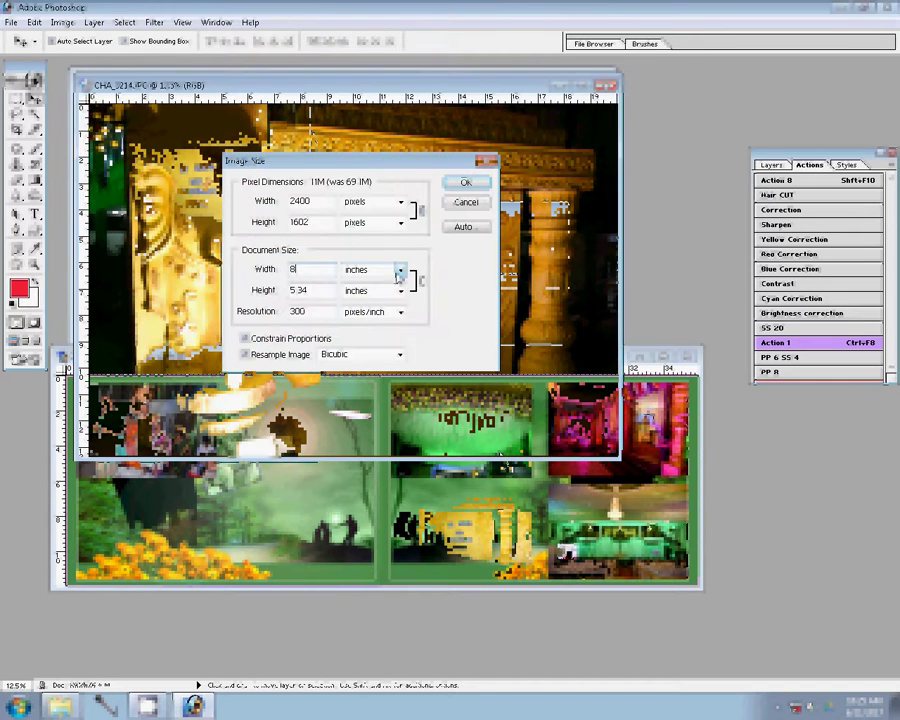
left_click(476, 200)
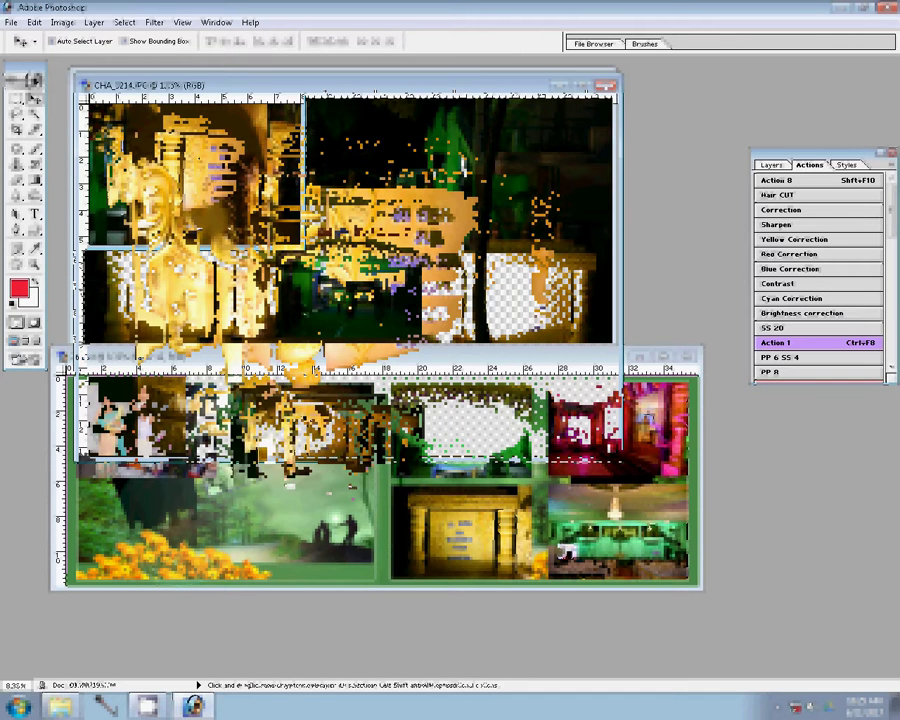
left_click_drag(220, 300, 304, 415)
Resize the night building photo to 8 inches, place it, and close CHA_3211 unsaved
left_click(291, 85)
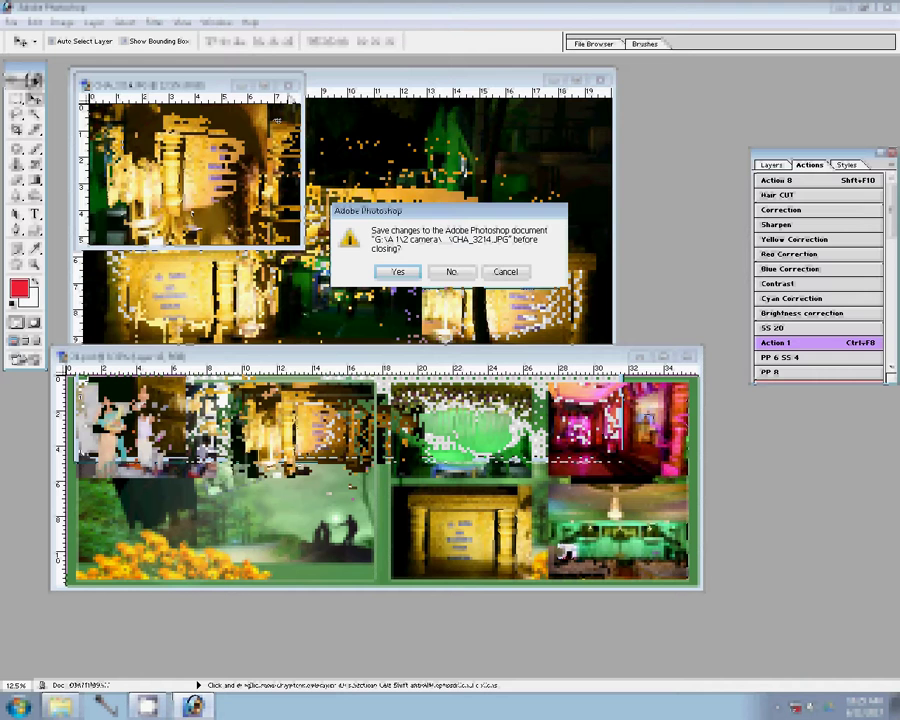
left_click(450, 272)
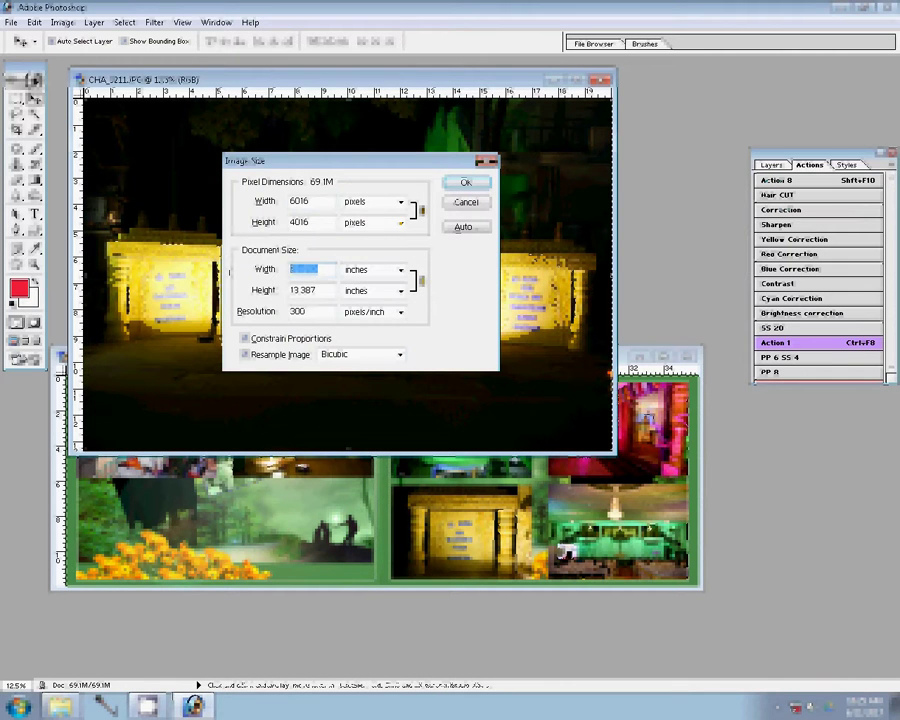
left_click(464, 182)
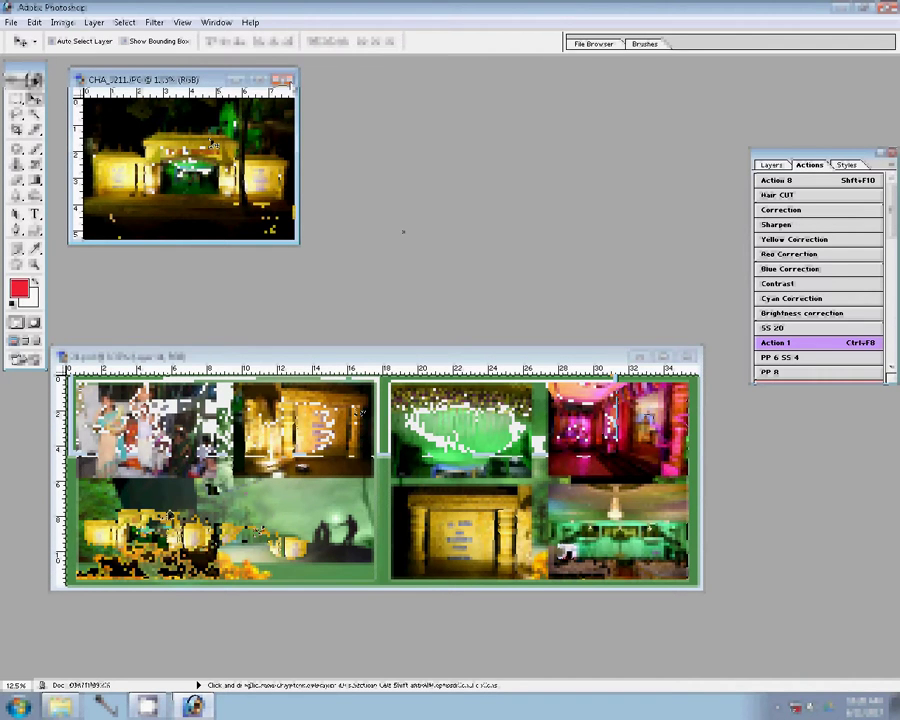
left_click(449, 272)
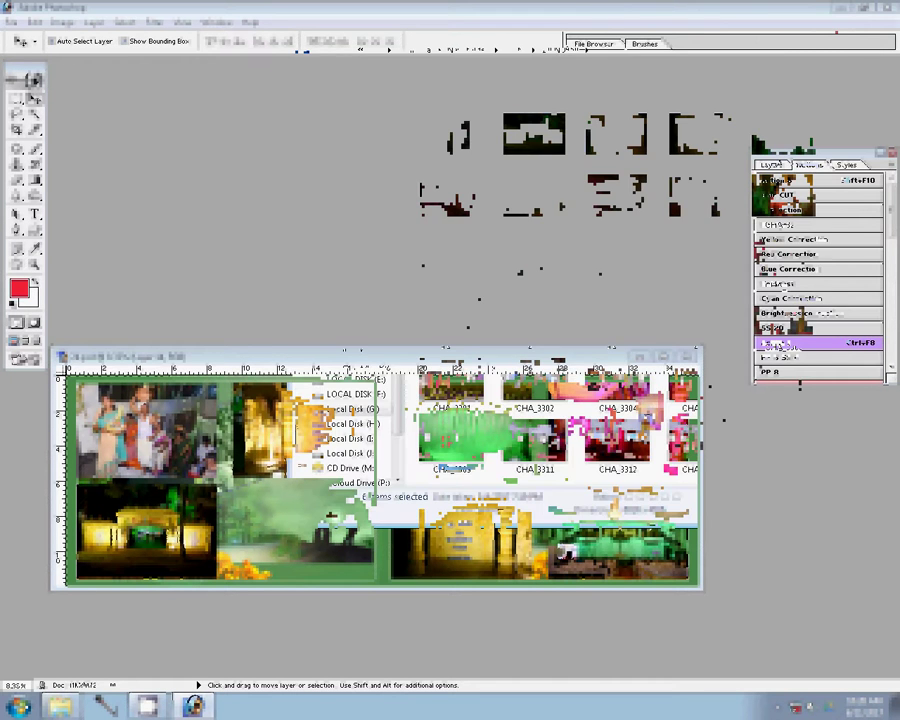
Move six unwanted photos to the Delete folder and drag the CHA_3281 couple photo into Photoshop
left_click_drag(549, 157, 454, 150)
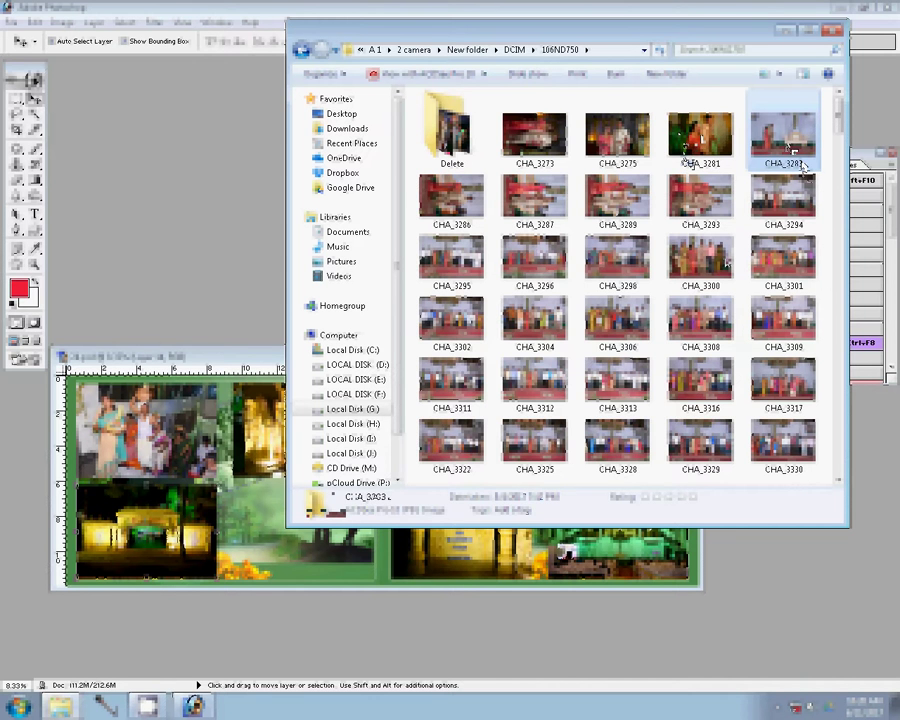
left_click_drag(700, 140, 180, 256)
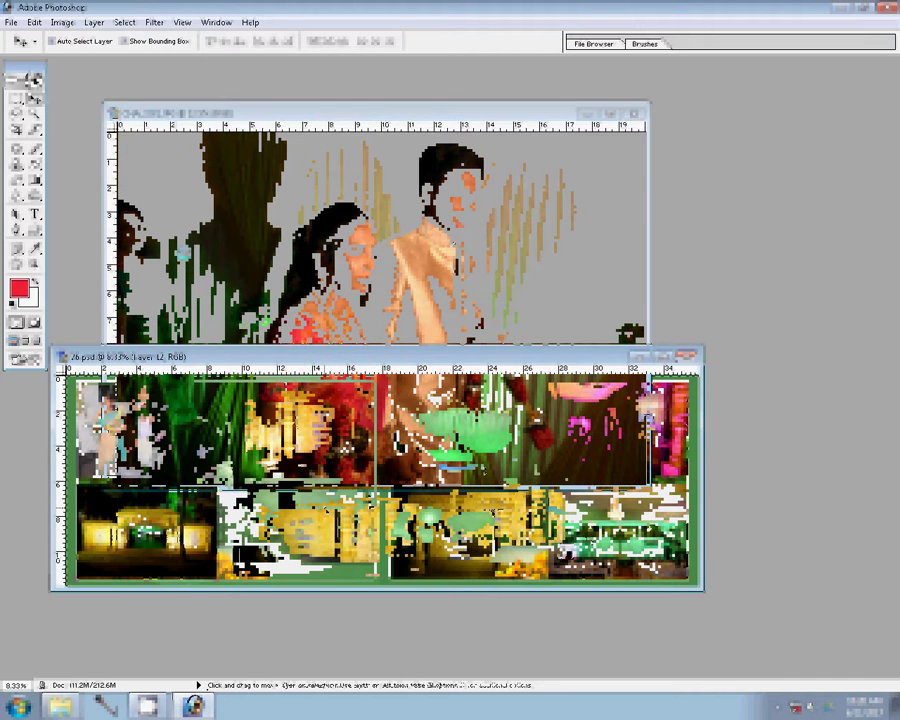
Resize the CHA_3281 couple photo to 8 inches wide with the saved resize action
left_click_drag(240, 375, 465, 272)
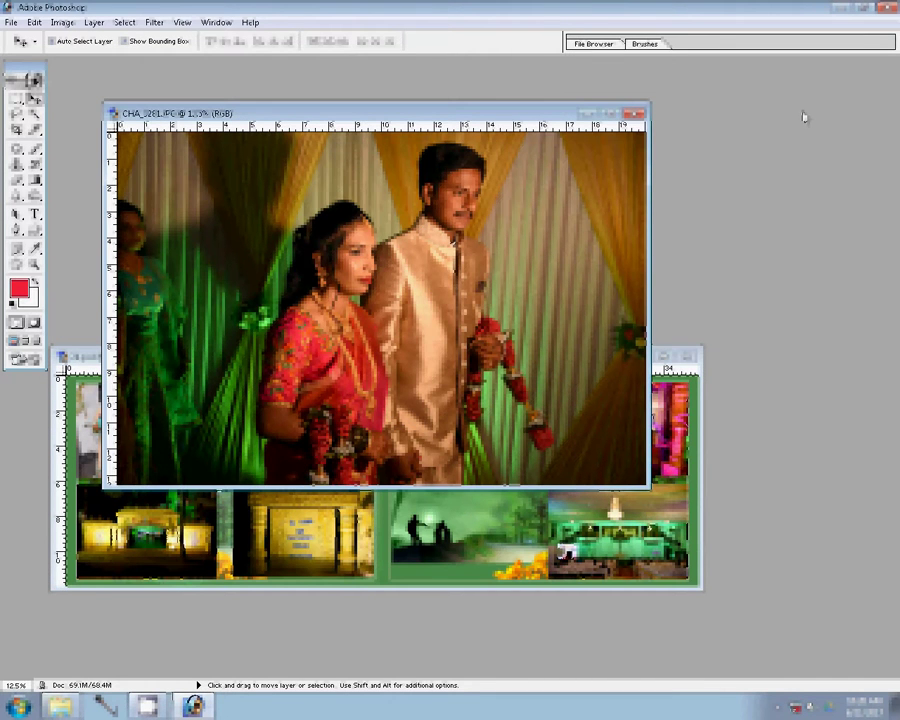
key("F7")
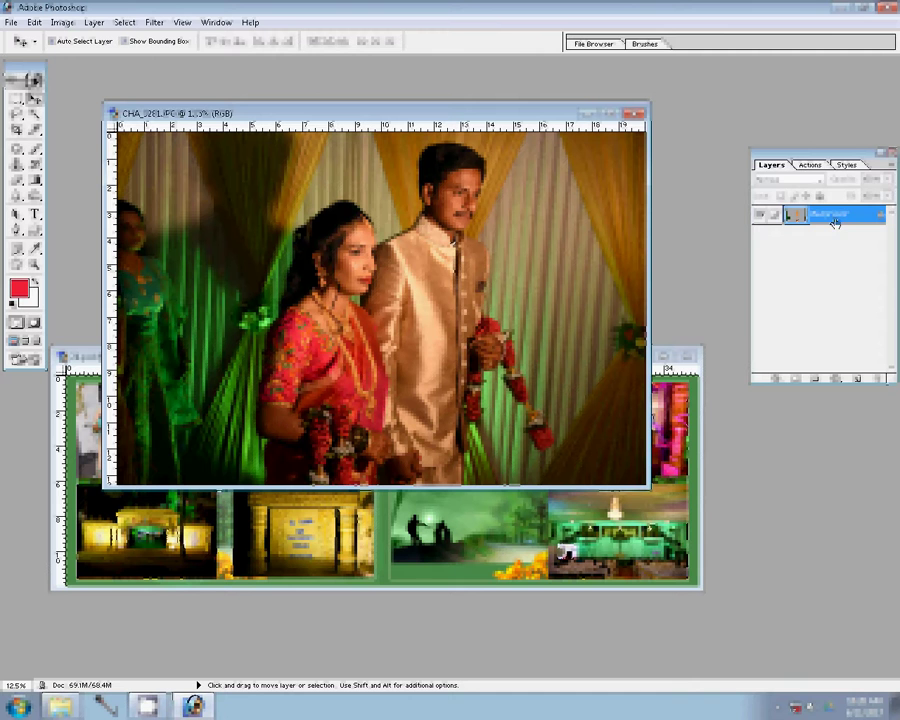
key("F9")
left_click(836, 180)
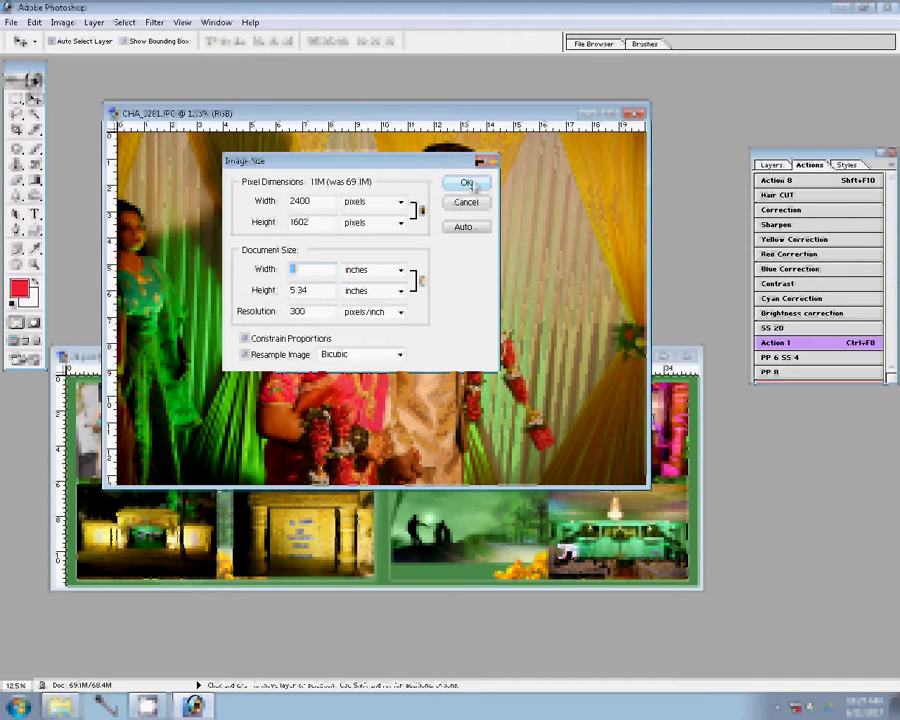
left_click(467, 183)
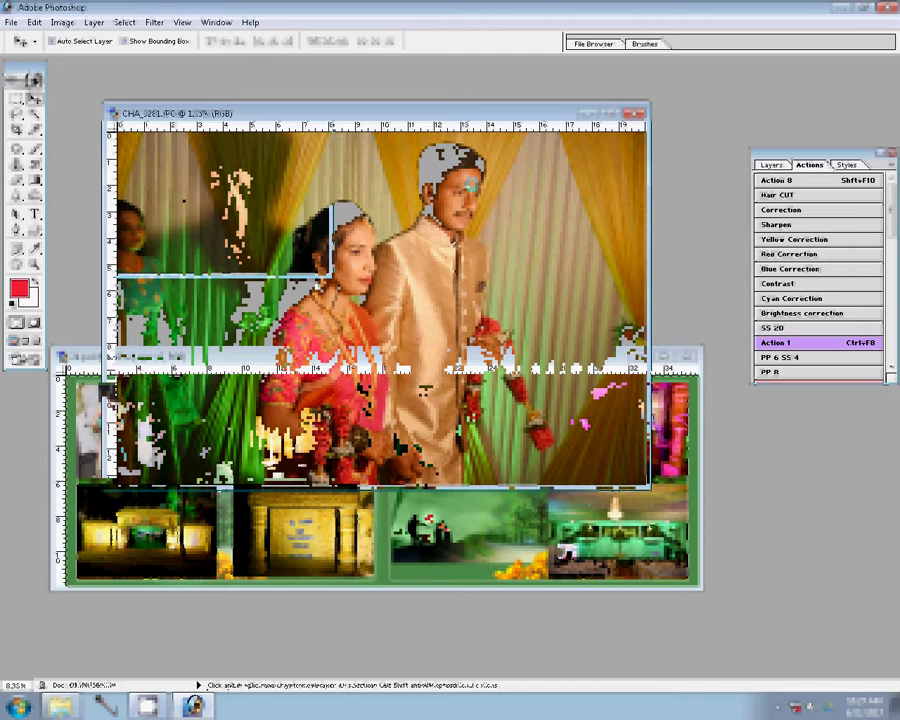
Place the couple photo in the right page's lower-left slot, close its source, and show Layers
left_click_drag(482, 512, 458, 520)
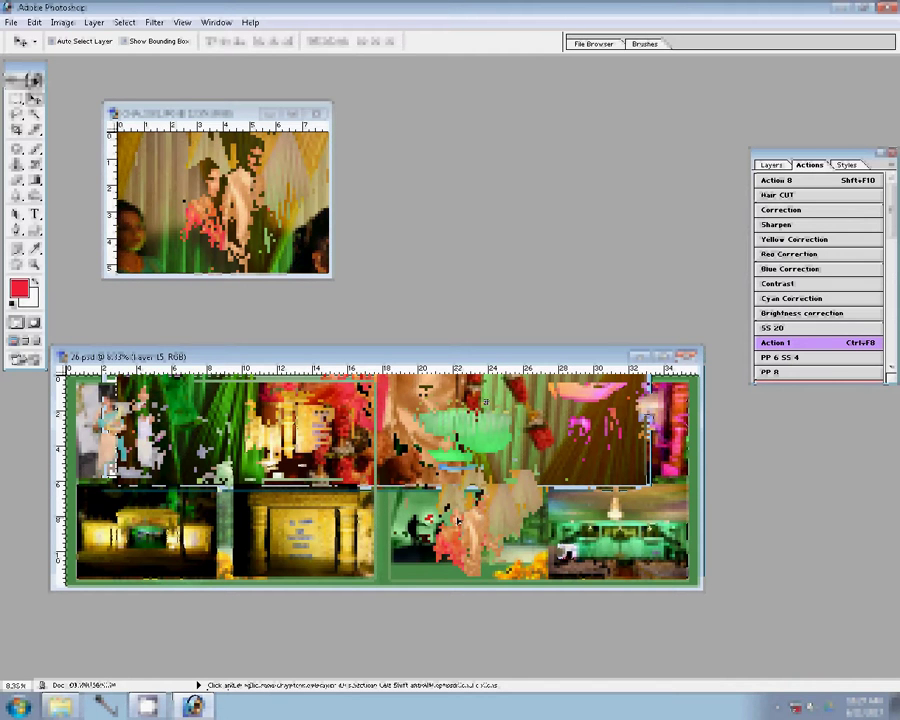
left_click(313, 117)
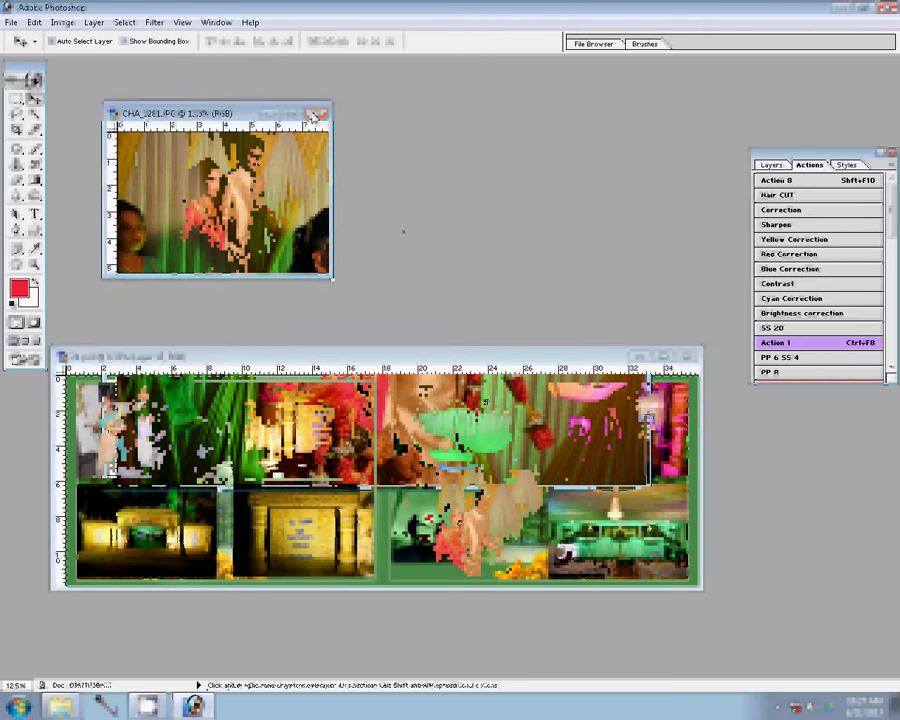
left_click(314, 116)
key("F7")
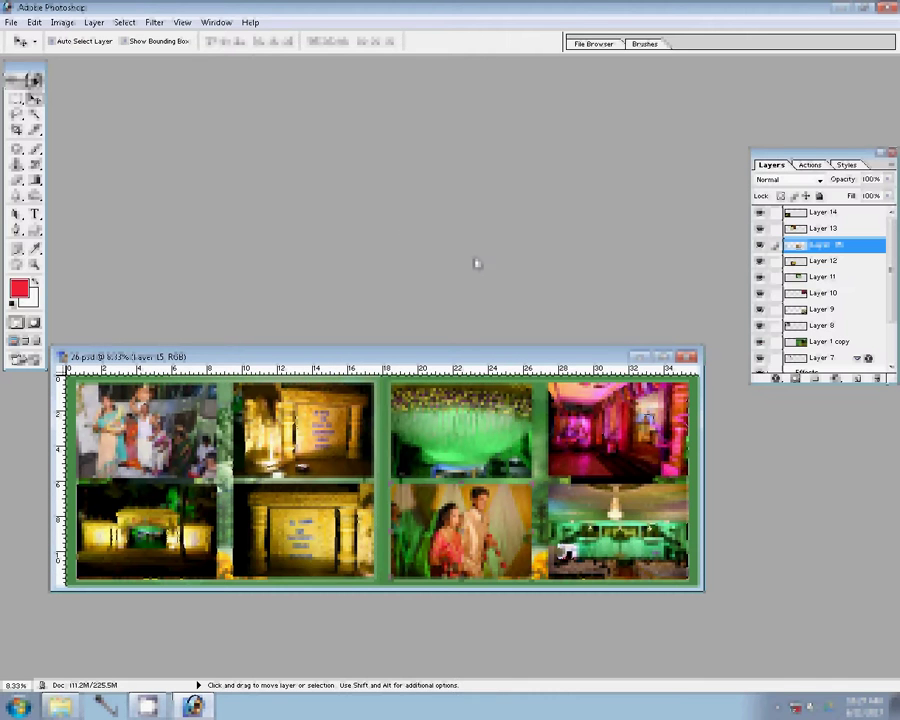
Add a Layer Style Stroke to Layer 15: Pattern fill type, red pattern, Scale 1000, Size 22
left_click(777, 378)
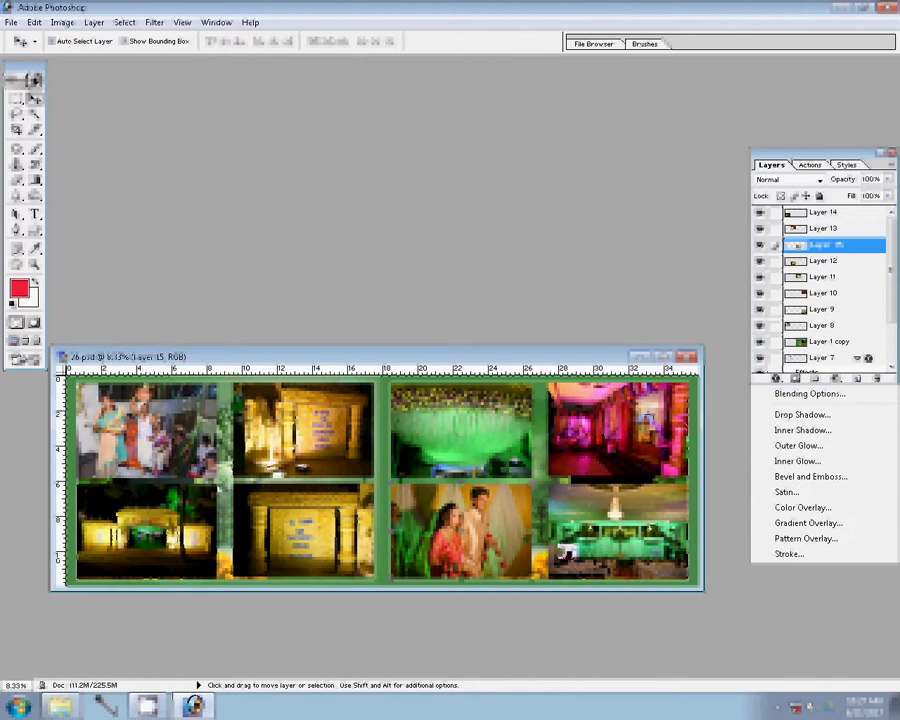
left_click(789, 555)
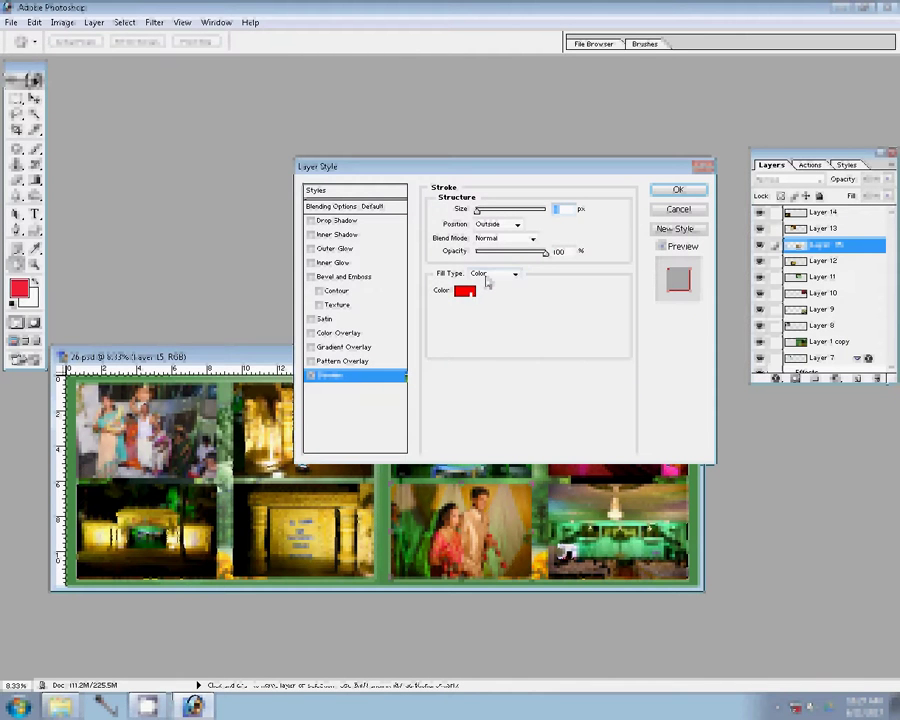
left_click(493, 274)
left_click(485, 315)
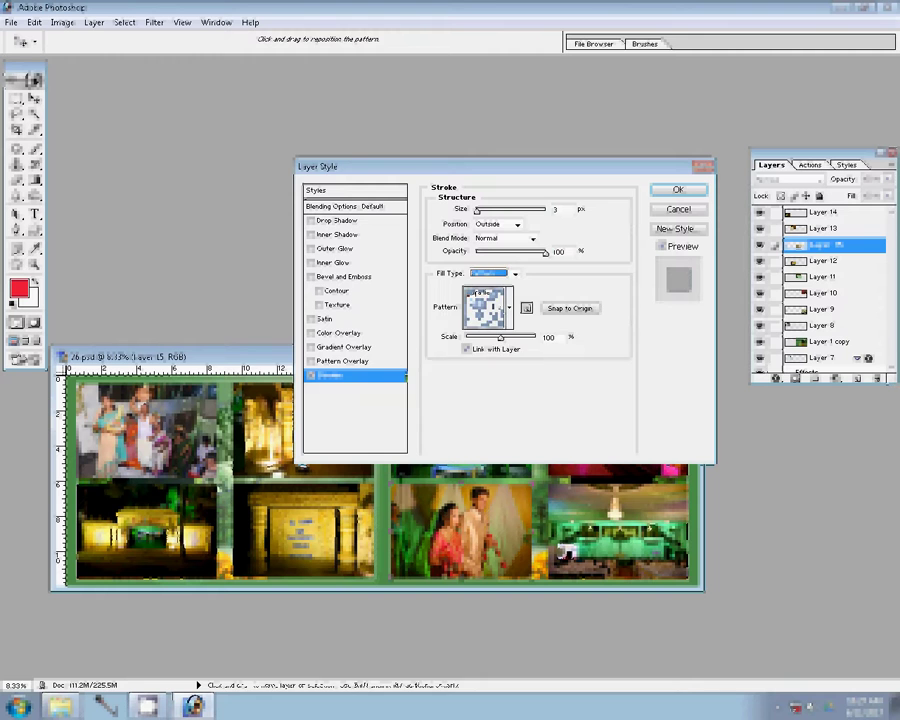
left_click(487, 303)
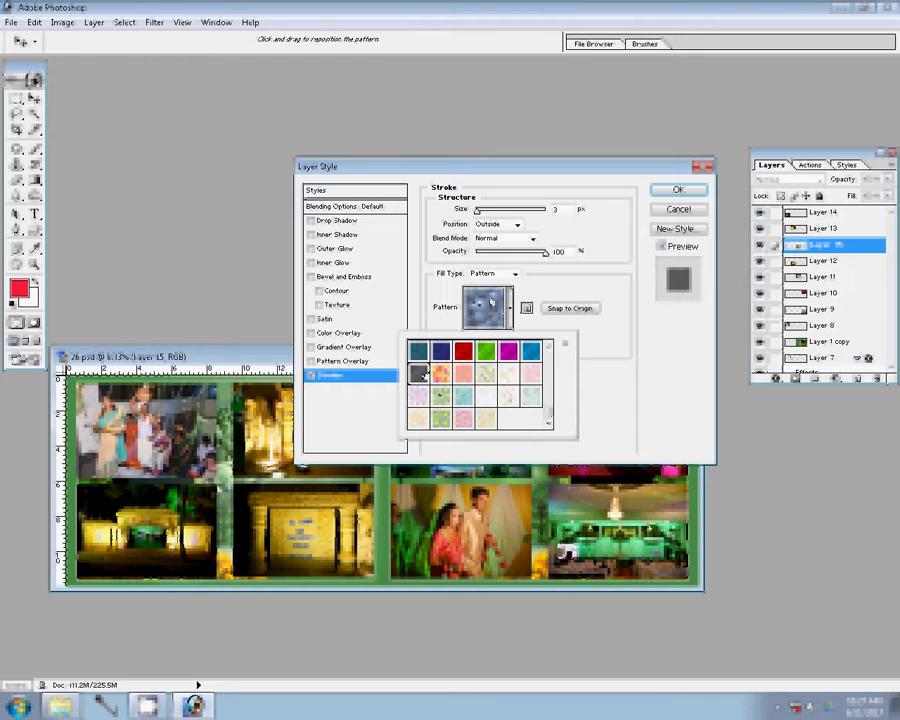
left_click(463, 351)
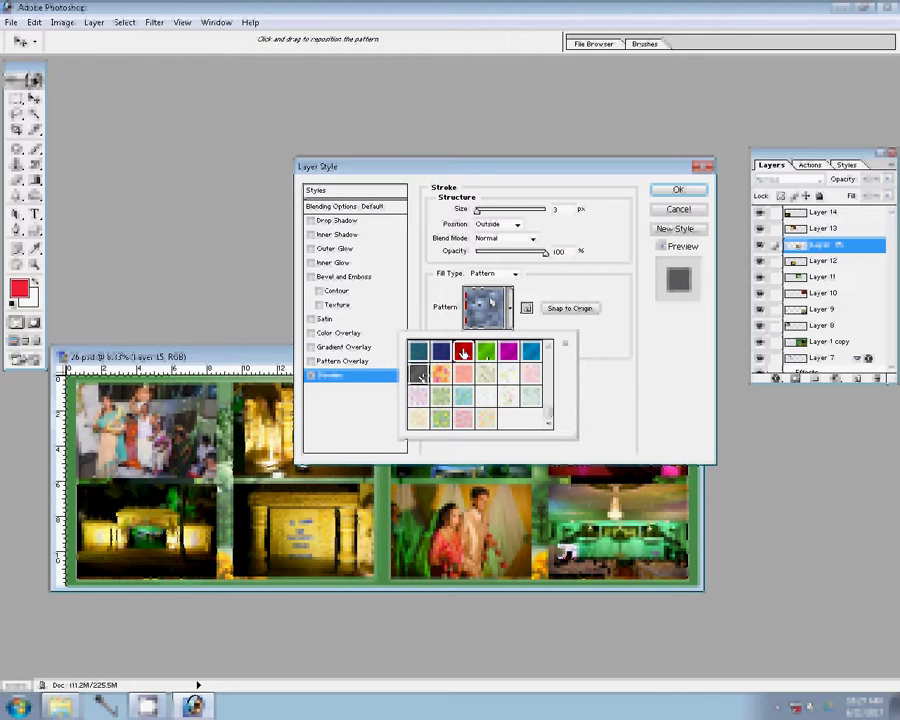
left_click(566, 266)
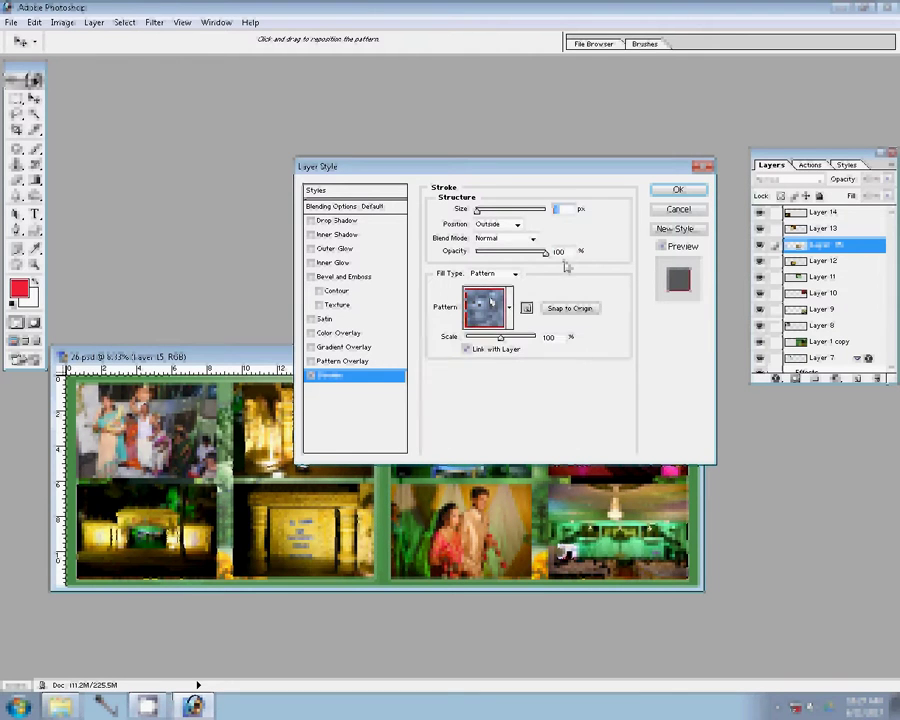
left_click_drag(500, 337, 536, 337)
type("1000")
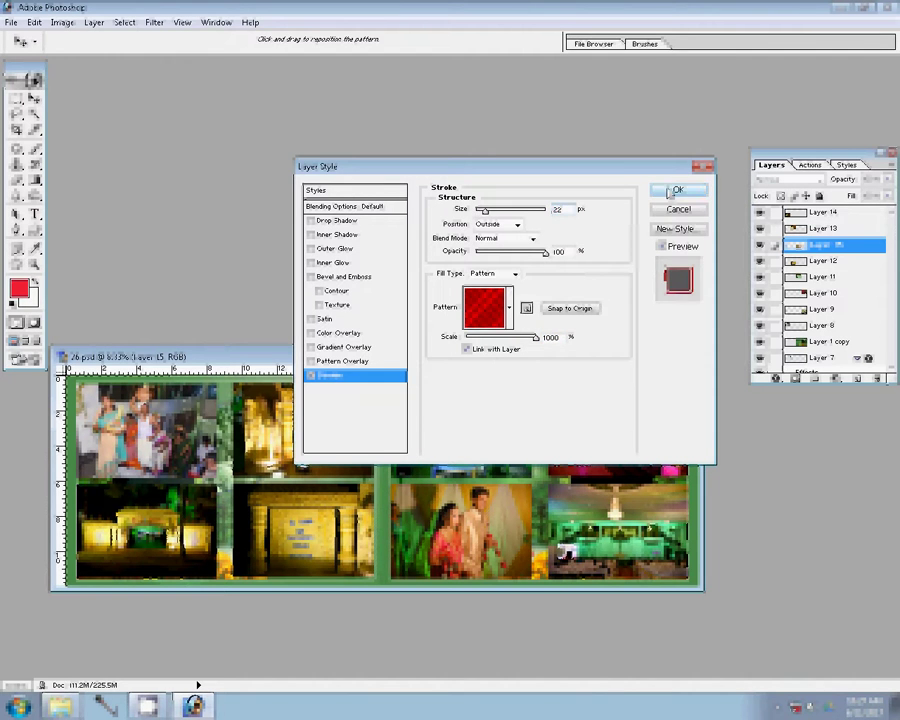
left_click(674, 190)
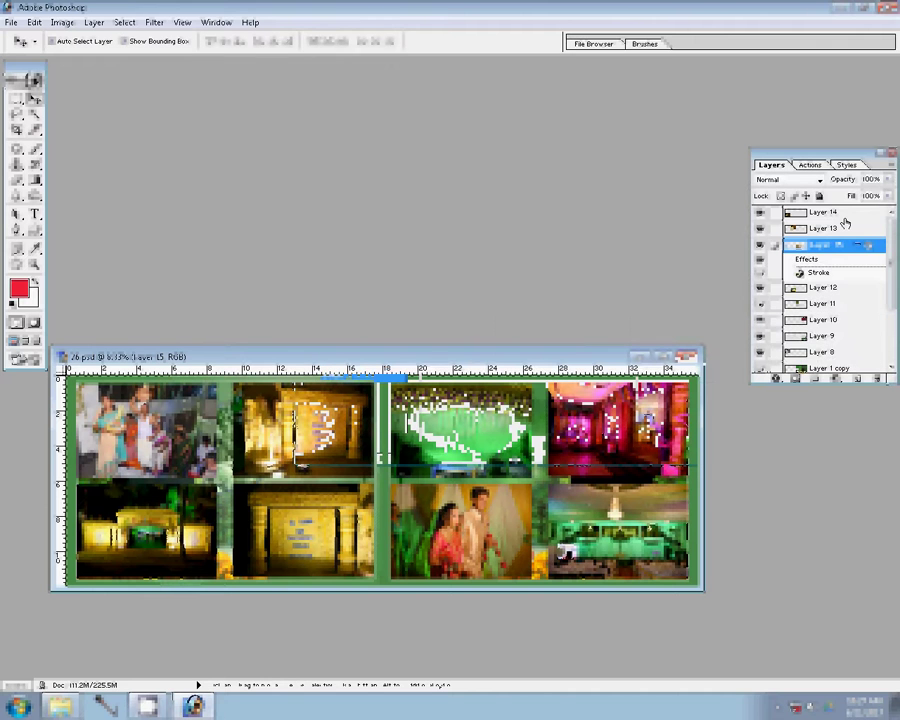
Merge Layers 14, 13, 12 and 9 together, move the result above Layer 15, and merge it in
left_click(830, 214)
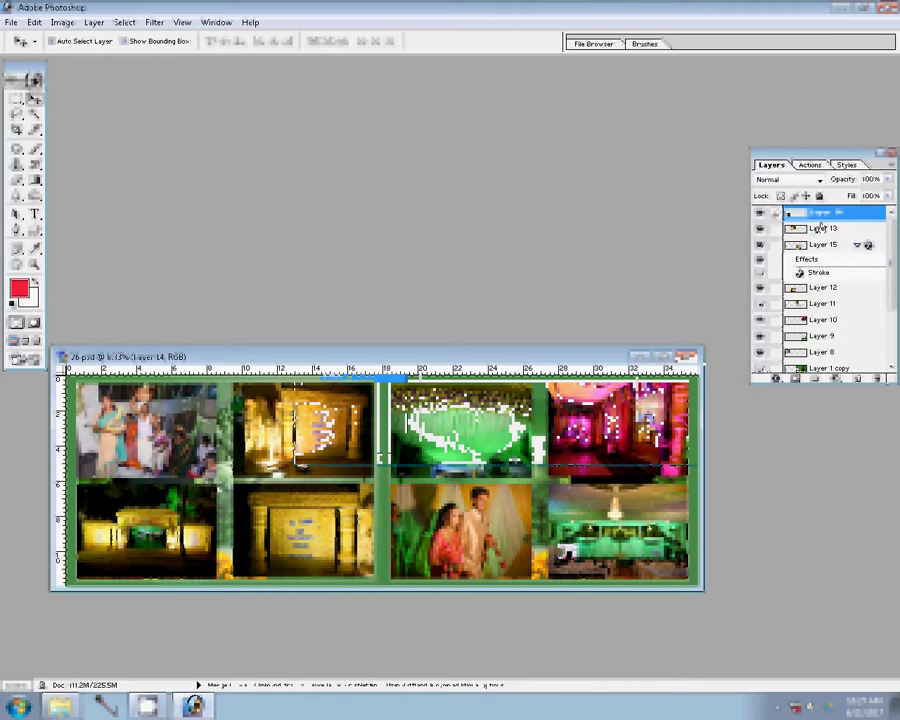
key("ctrl+e")
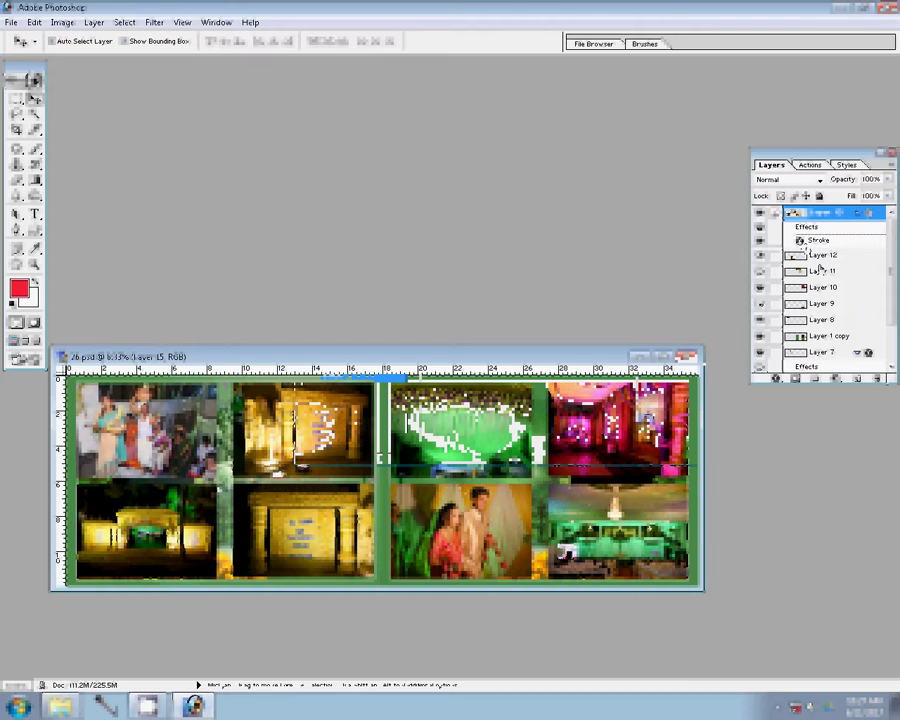
left_click(824, 256)
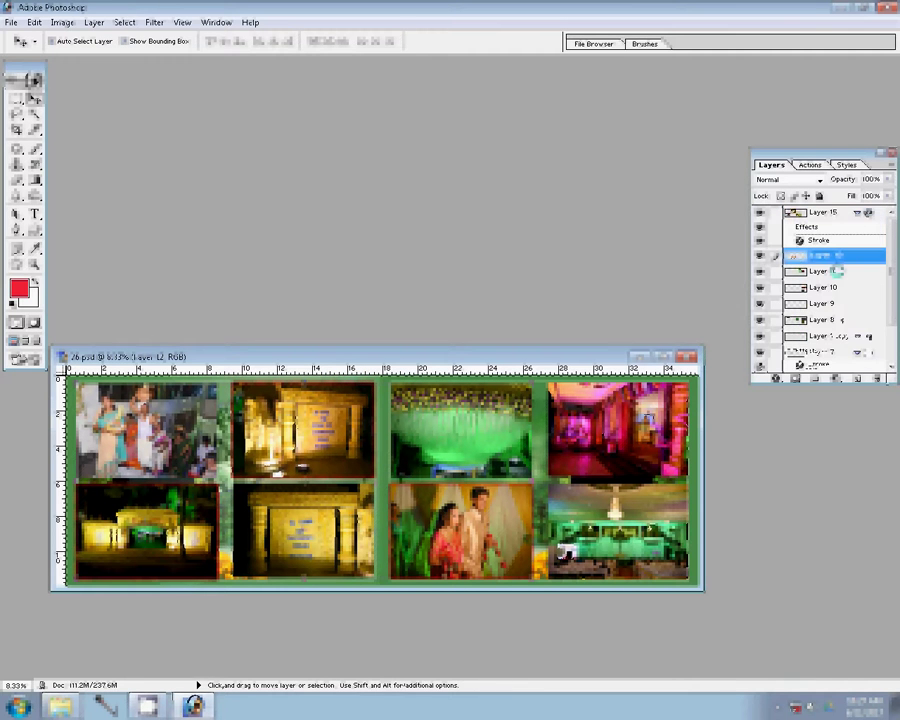
key("ctrl+e")
key("ctrl+e")
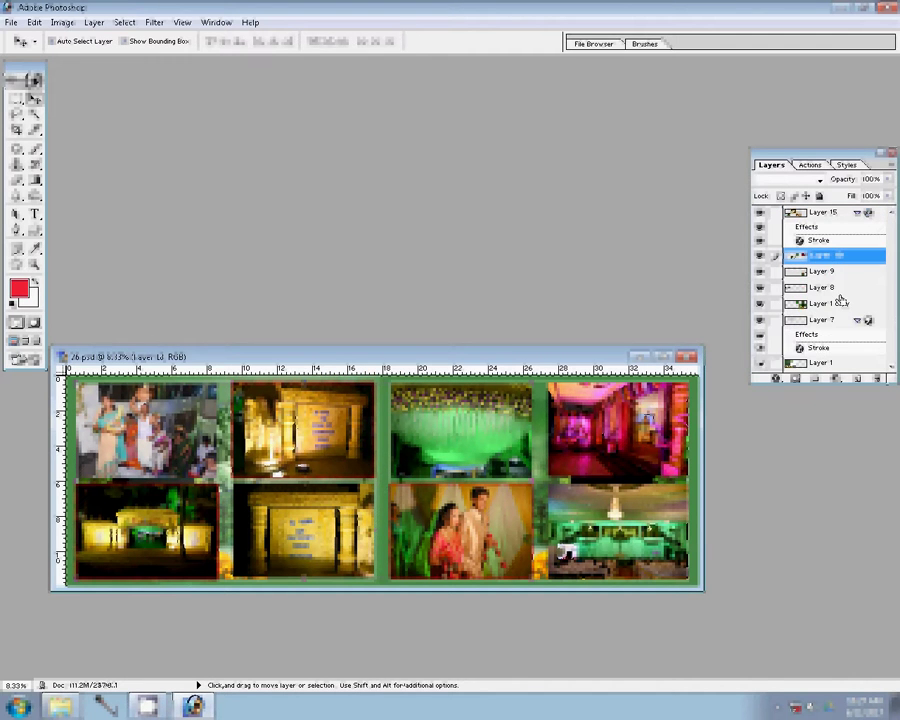
key("ctrl+e")
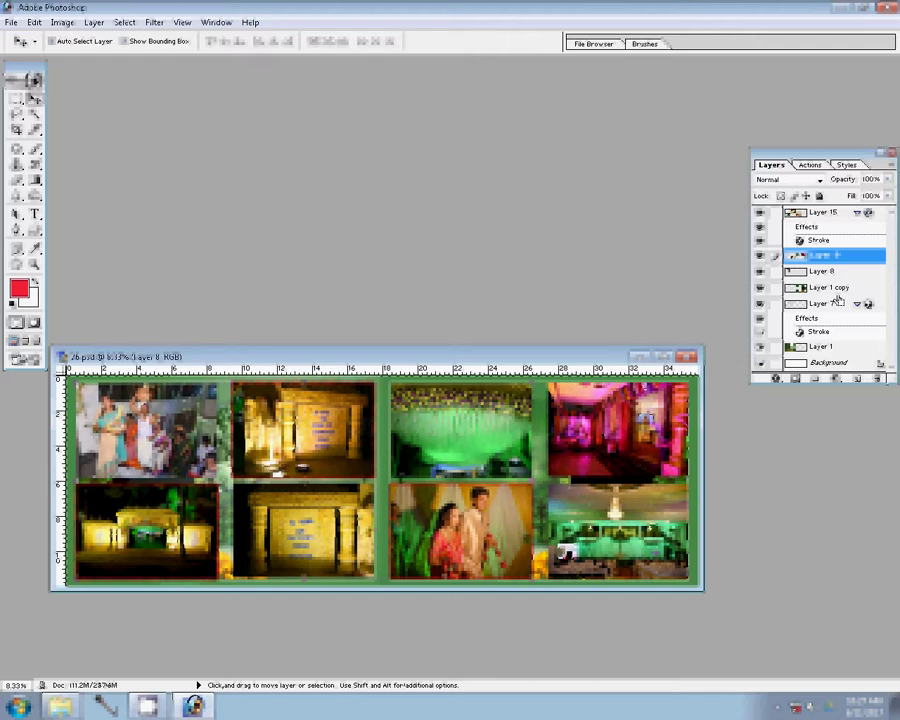
key("ctrl+e")
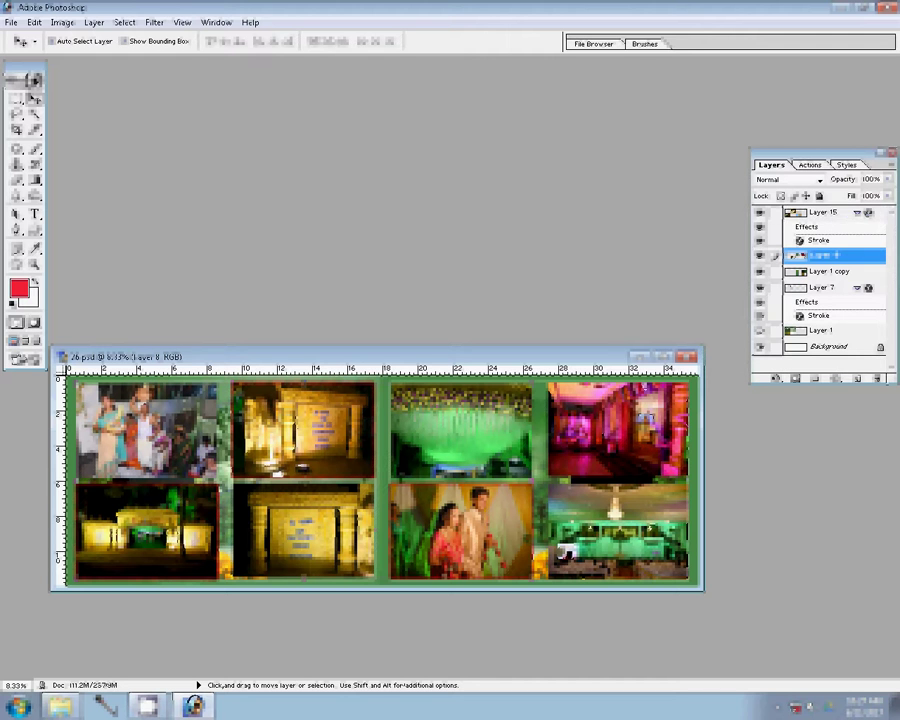
left_click_drag(820, 256, 833, 256)
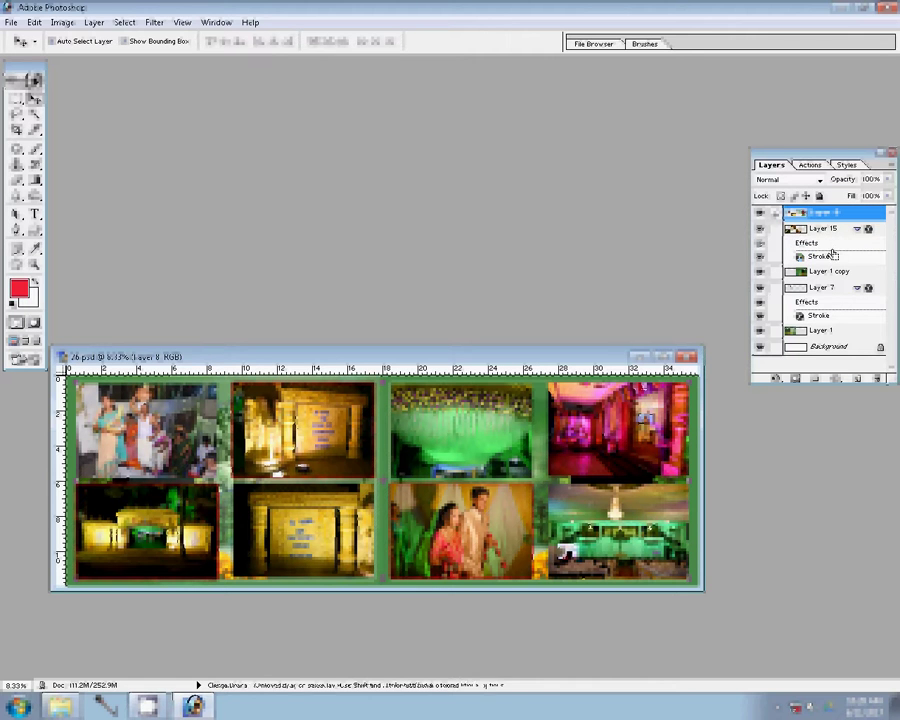
key("ctrl+e")
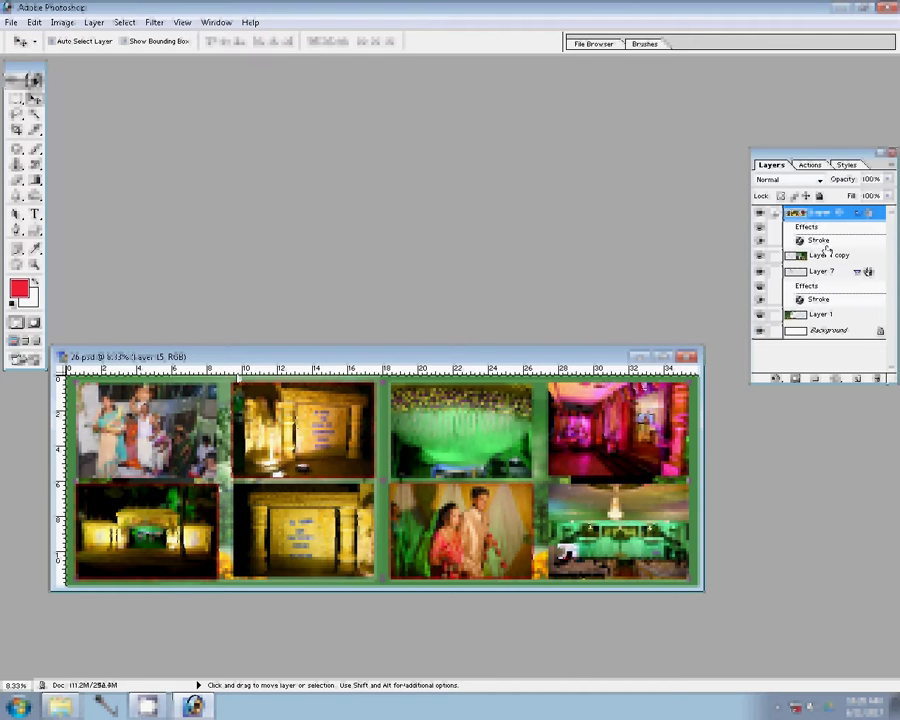
Begin saving the spread under a new name, browsing into drive G's folders
key("alt+f")
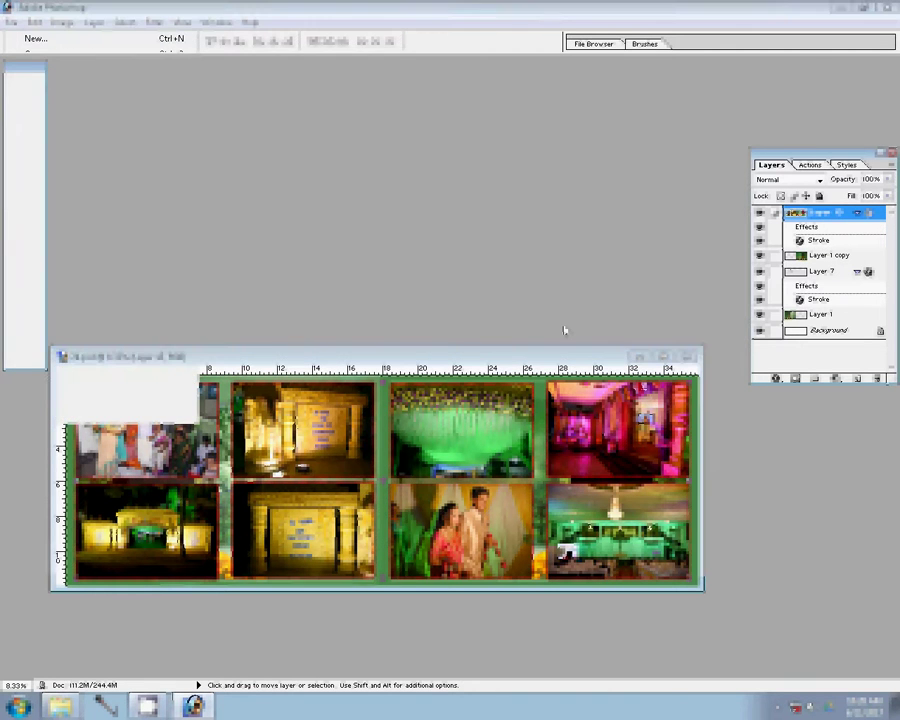
key("a")
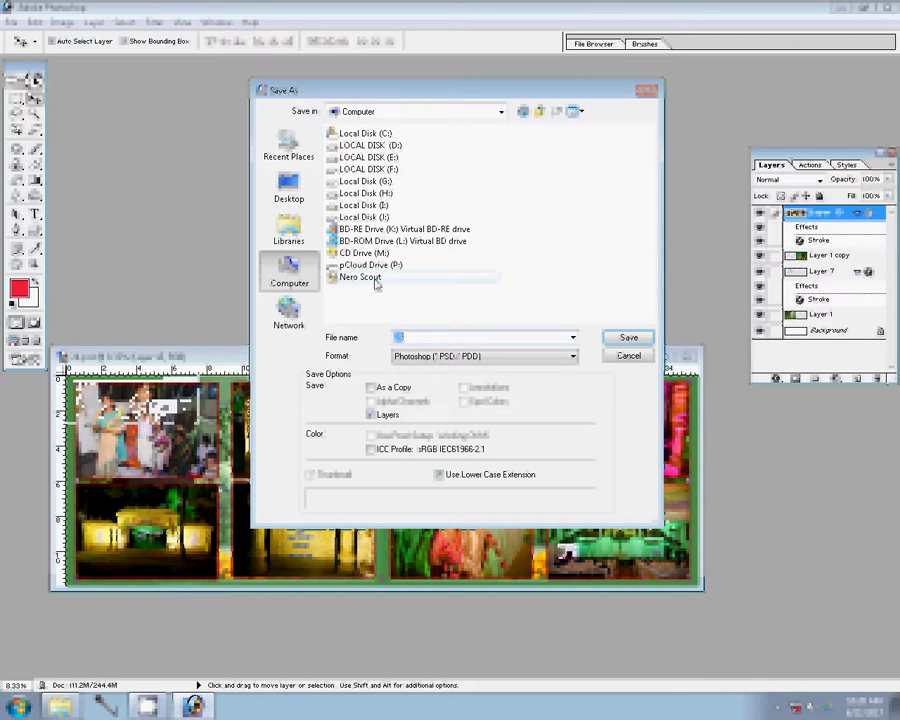
double_click(356, 181)
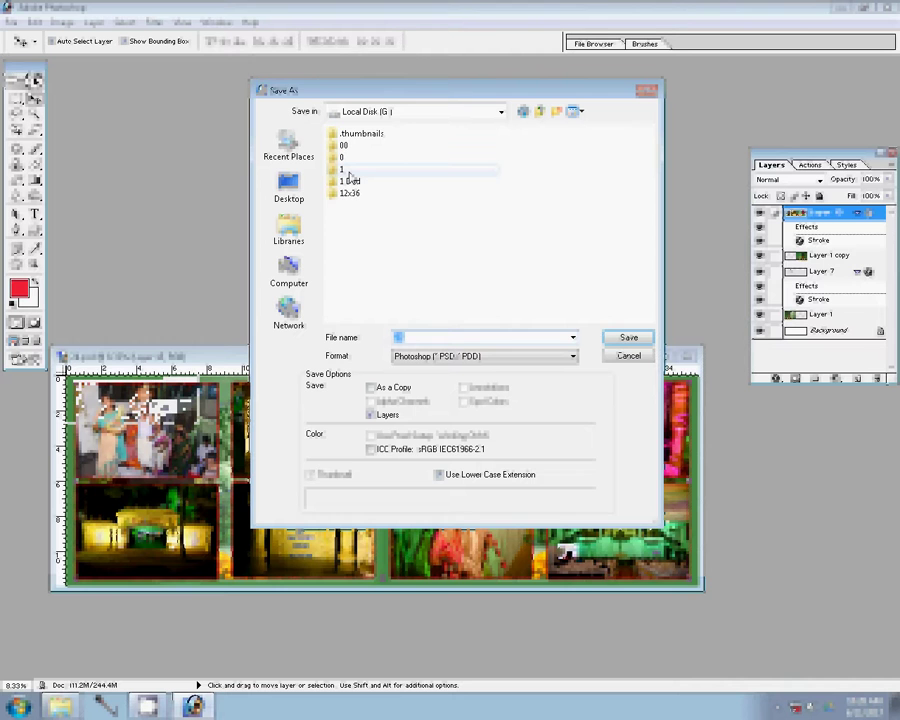
double_click(343, 157)
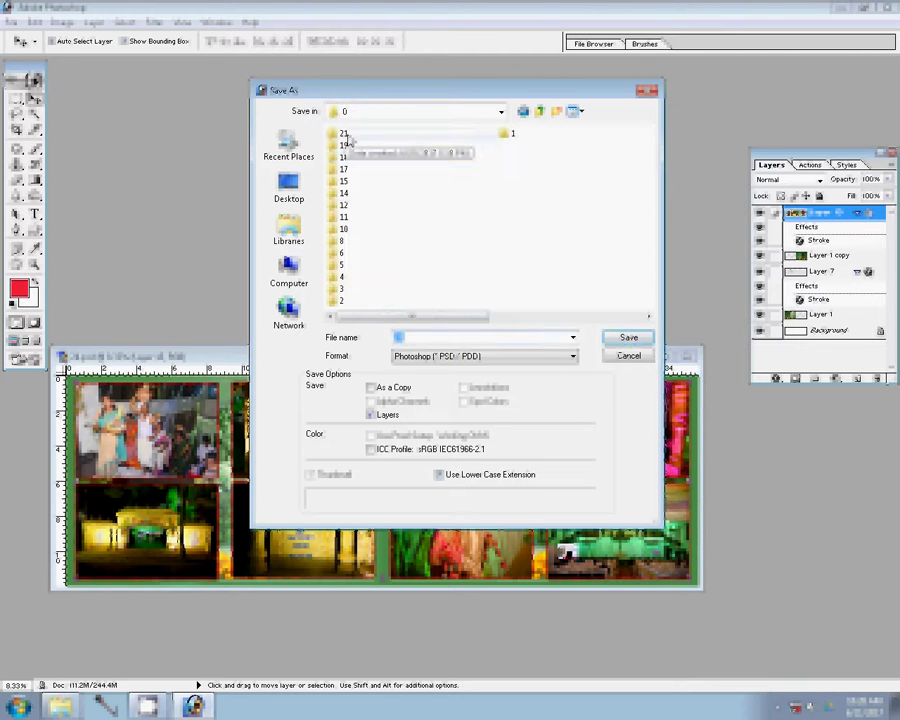
double_click(344, 134)
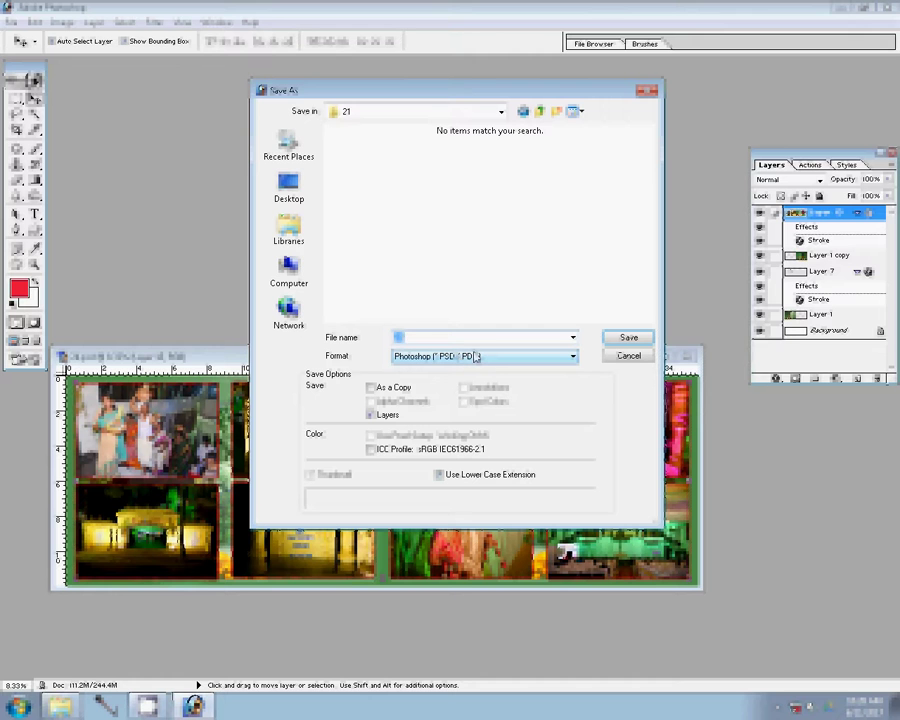
Save the spread as 25.psd in folder G:\00, then close the document
left_click(425, 340)
key("BackSpace")
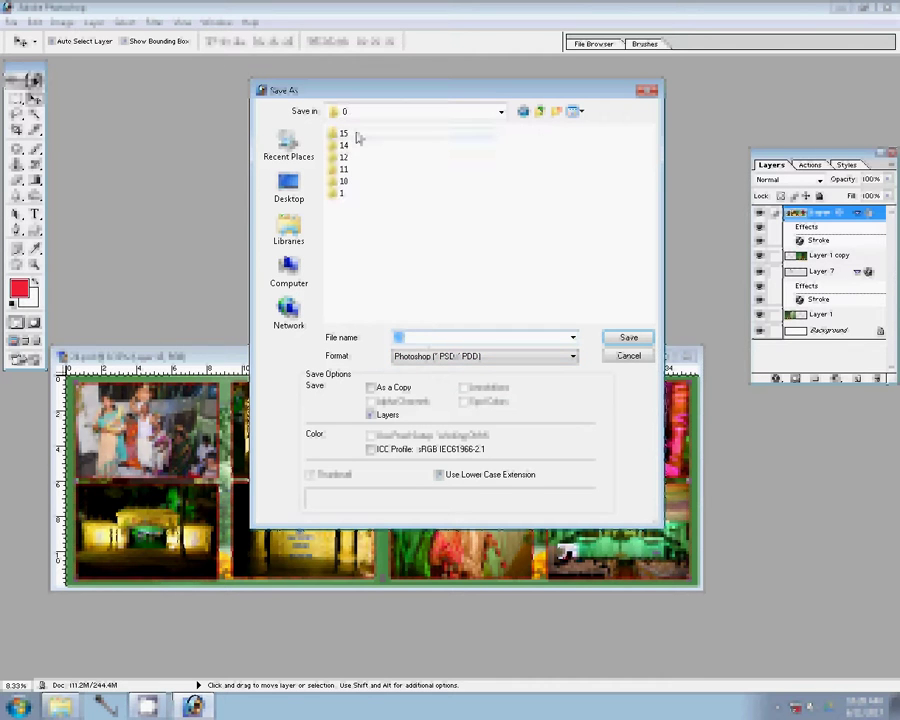
left_click(538, 111)
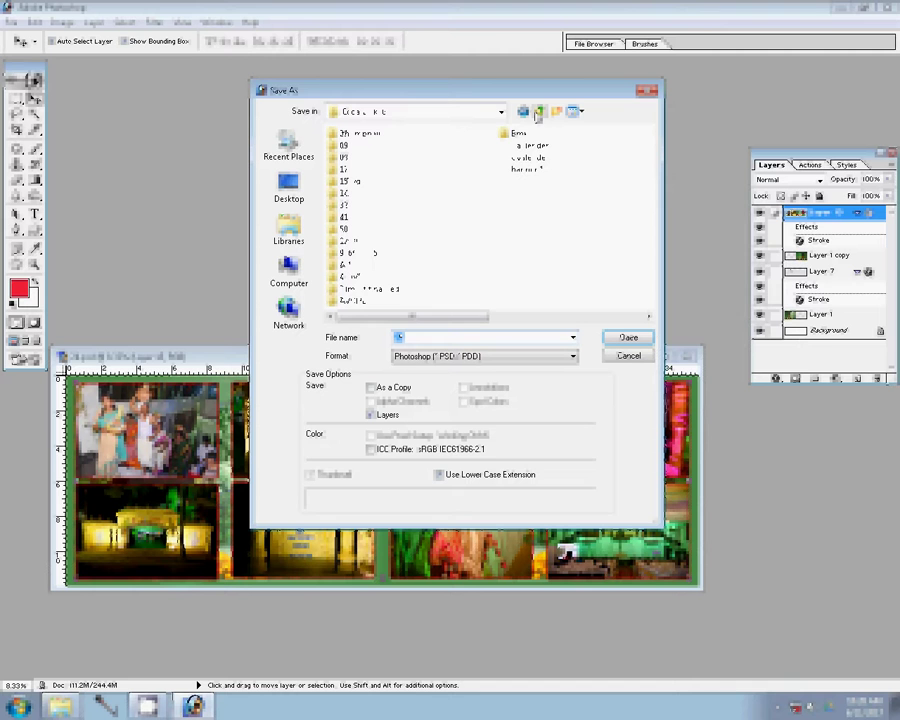
left_click(538, 113)
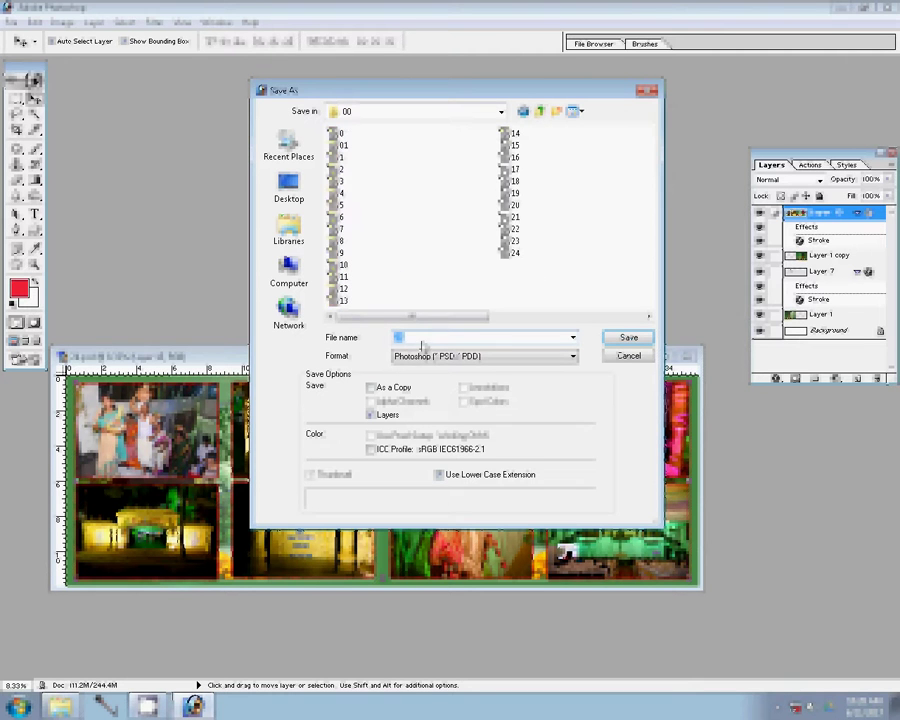
type("25")
left_click(628, 337)
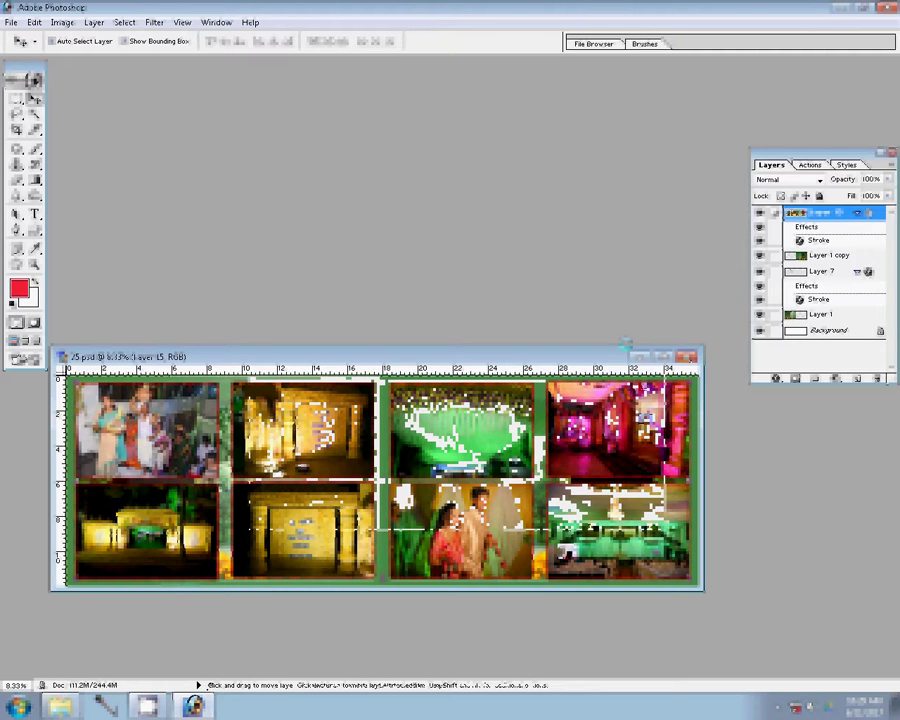
left_click(688, 356)
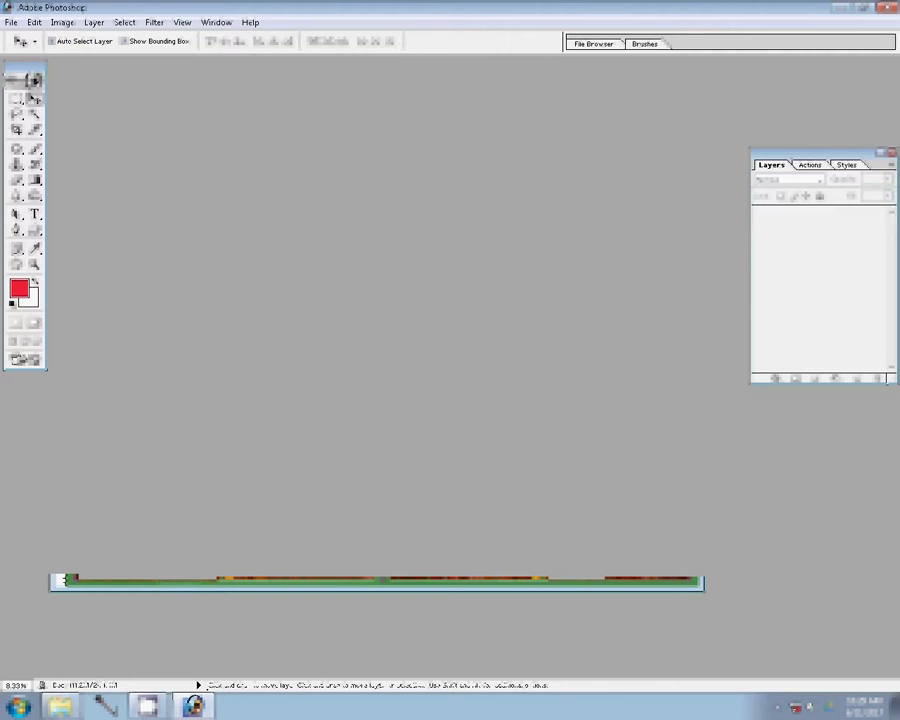